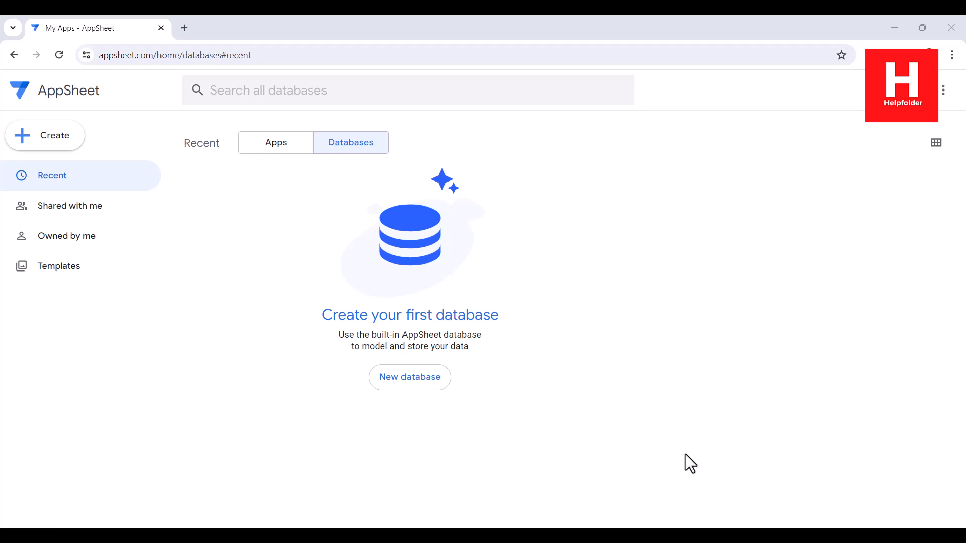
# Step: Create a new database and name it mydb
pyautogui.click(388, 370)
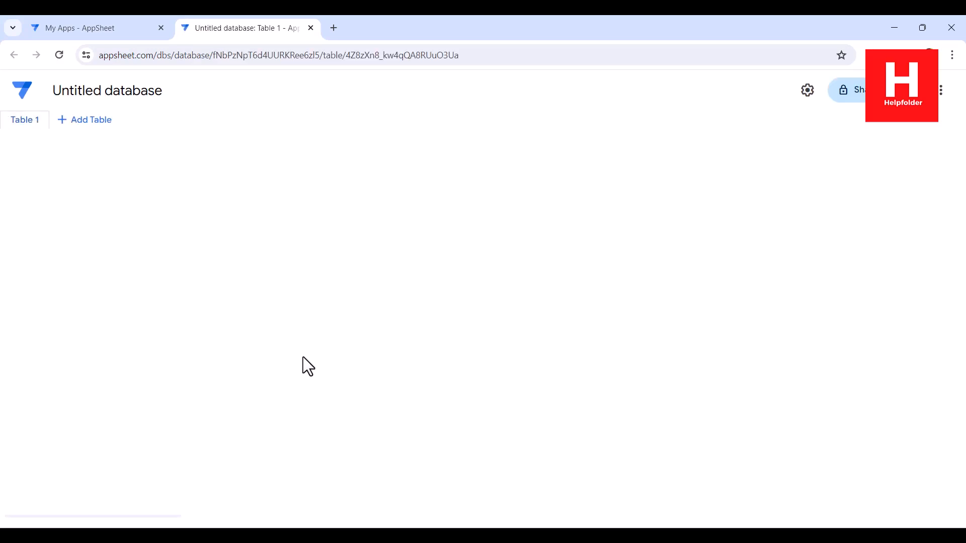
pyautogui.click(145, 89)
pyautogui.write('mydb')
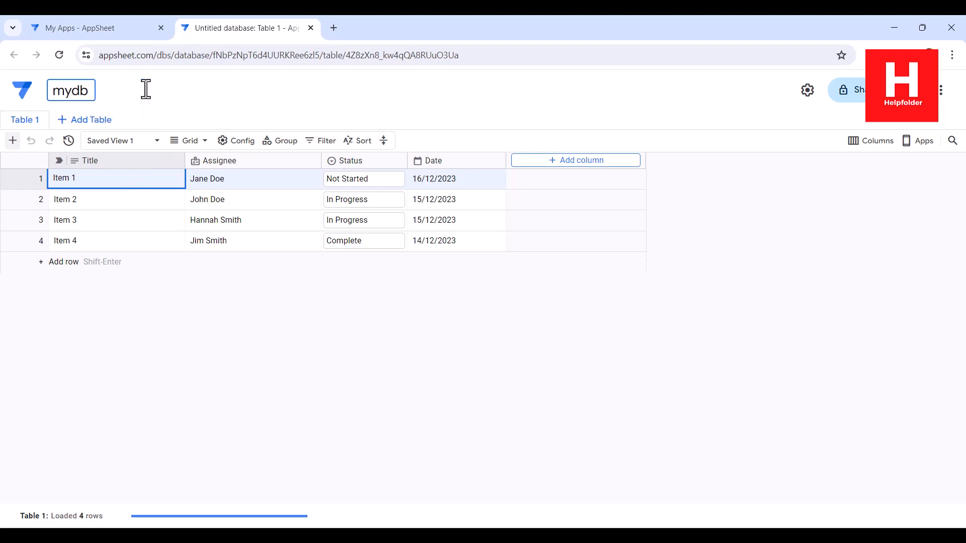
pyautogui.press('Return')
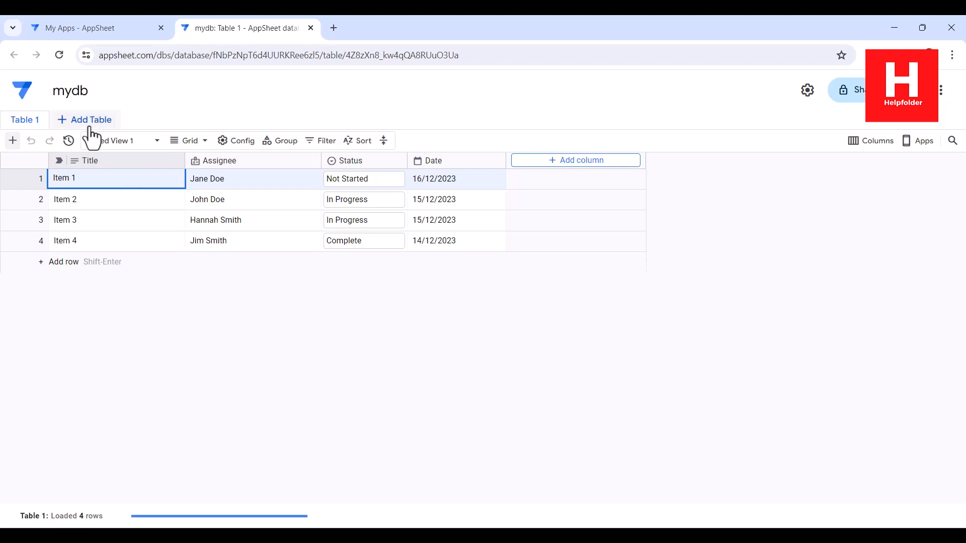
# Step: Add a second, empty table to the database and name it employee
pyautogui.click(86, 121)
pyautogui.click(126, 144)
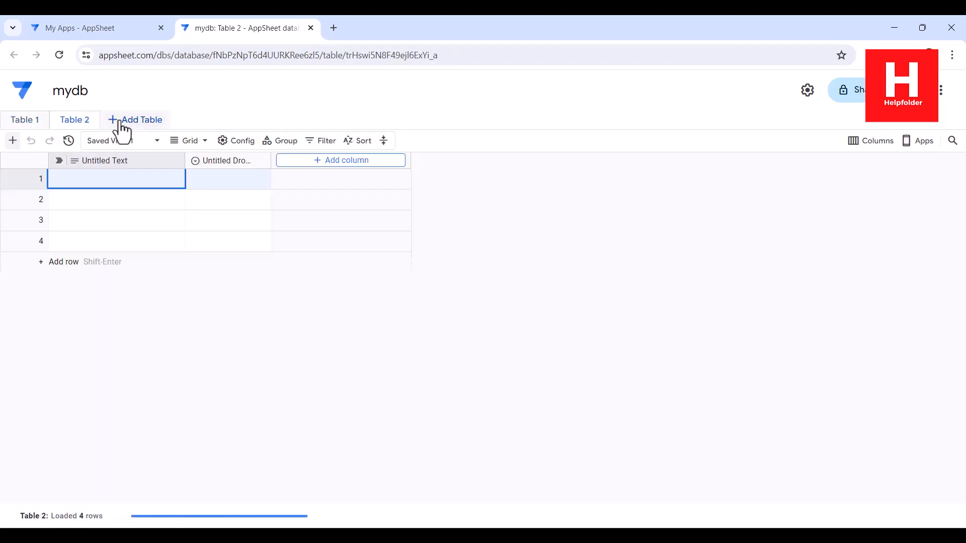
pyautogui.click(94, 121)
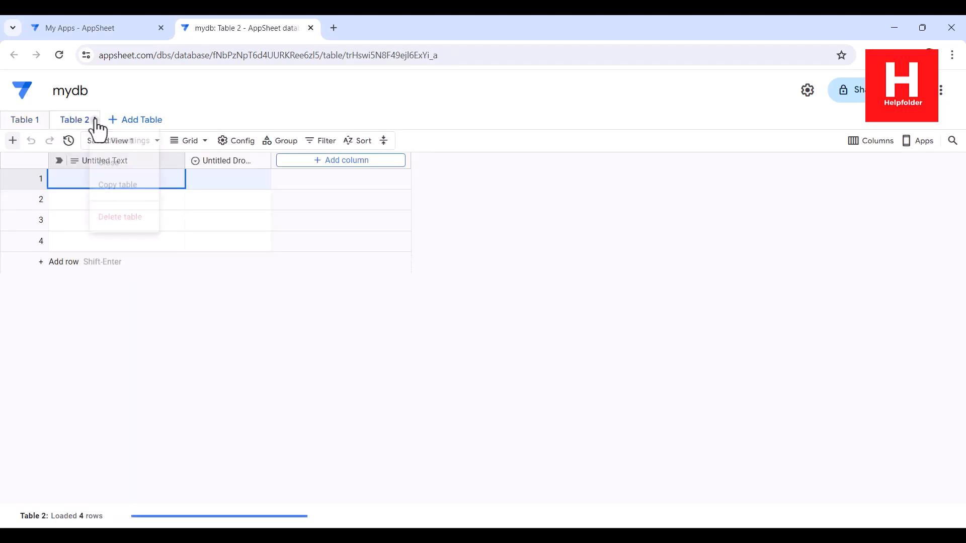
pyautogui.click(126, 141)
pyautogui.write('employee')
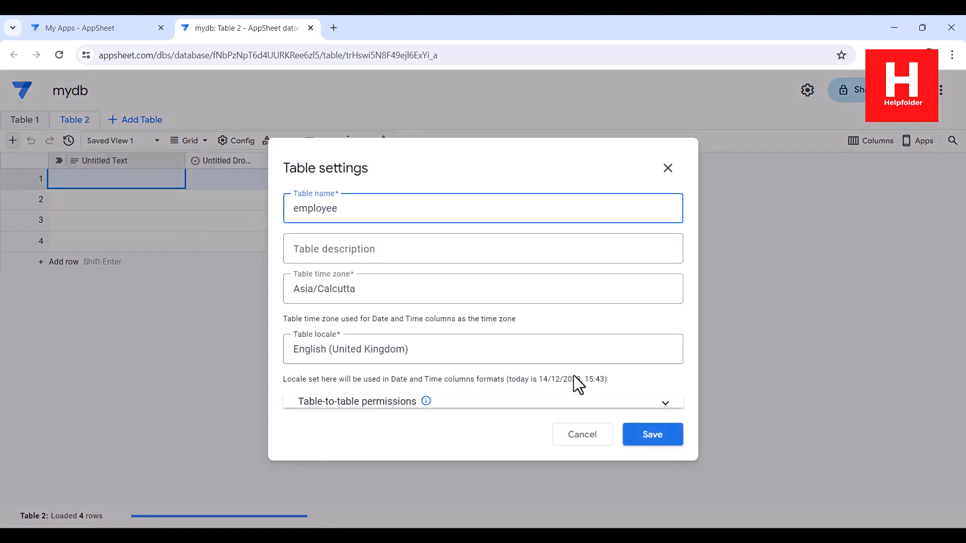
pyautogui.click(652, 435)
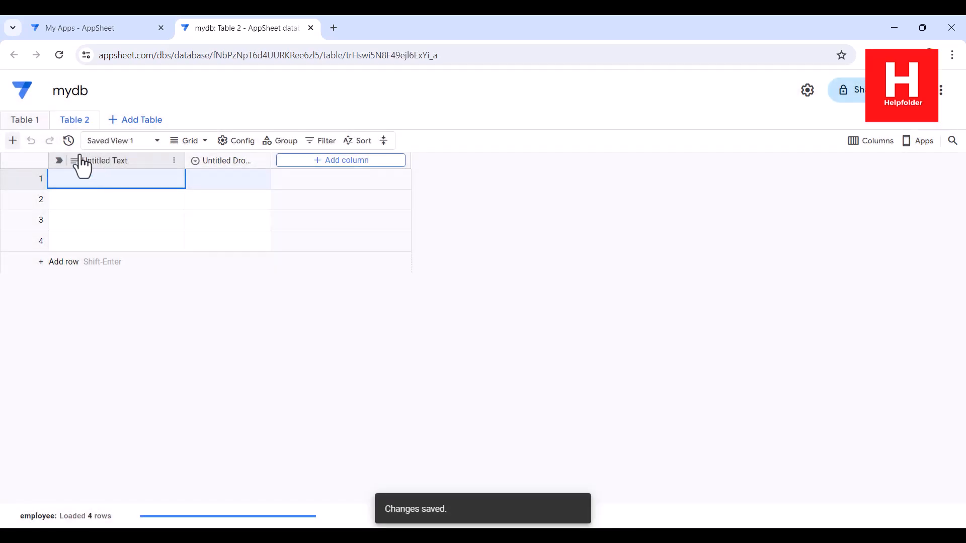
# Step: Delete the sample table Table 1 from the database
pyautogui.click(45, 119)
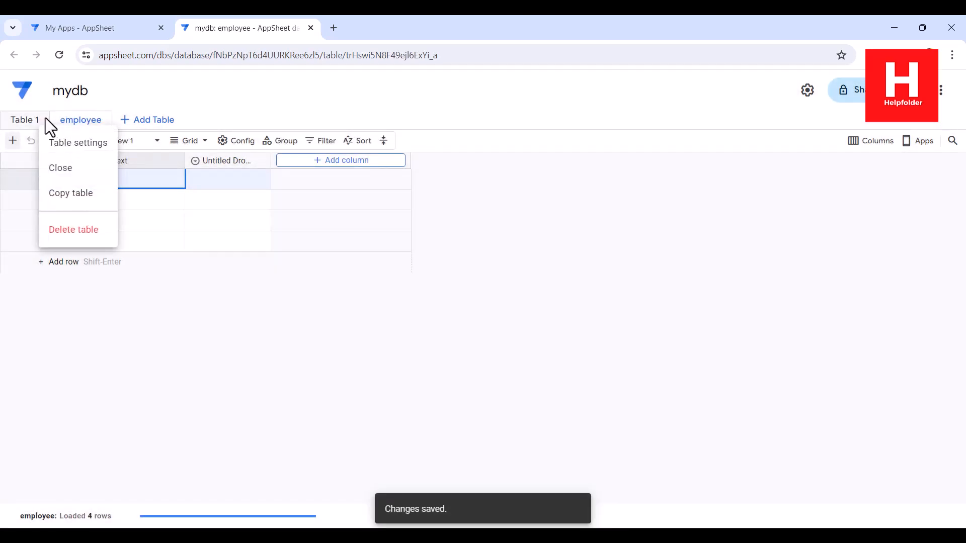
pyautogui.click(52, 227)
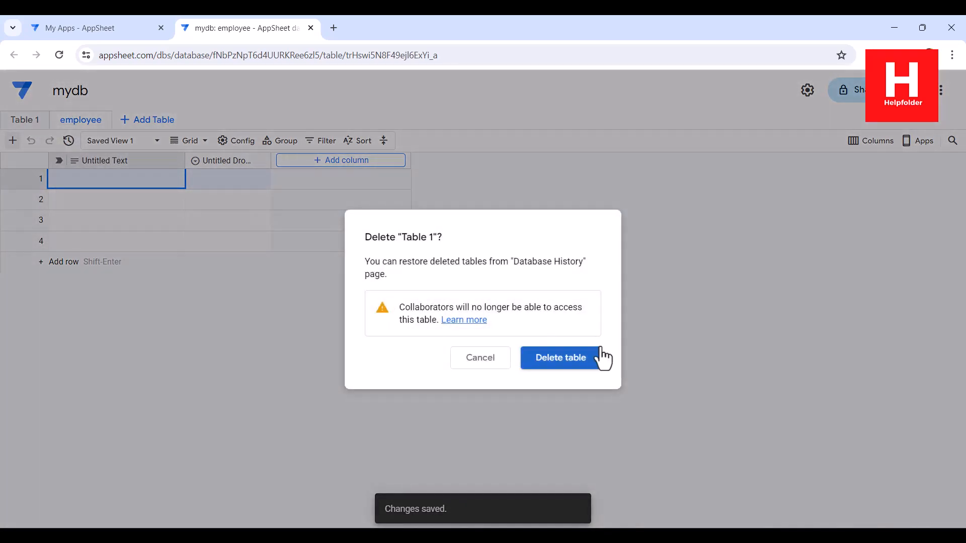
pyautogui.click(598, 356)
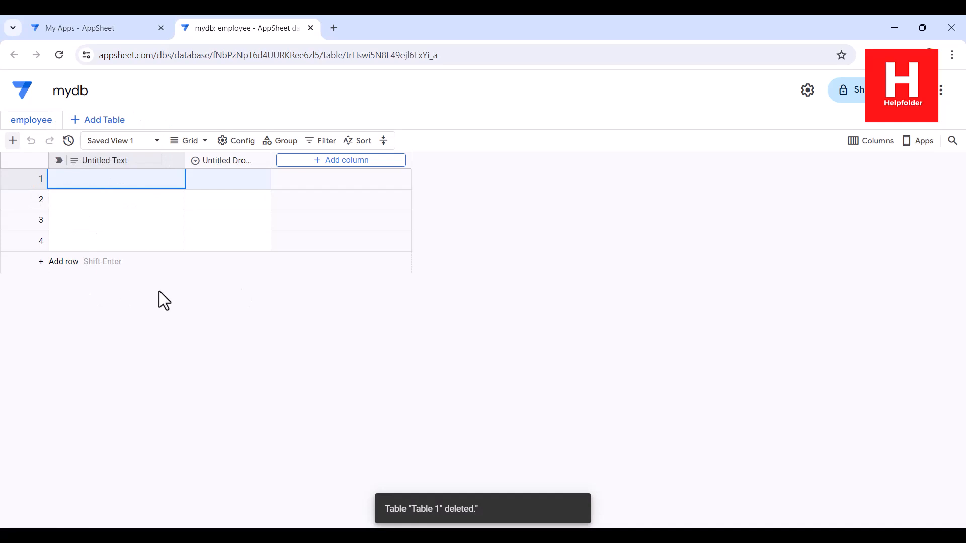
# Step: Add a Text column named Employee ID to the employee table
pyautogui.click(324, 160)
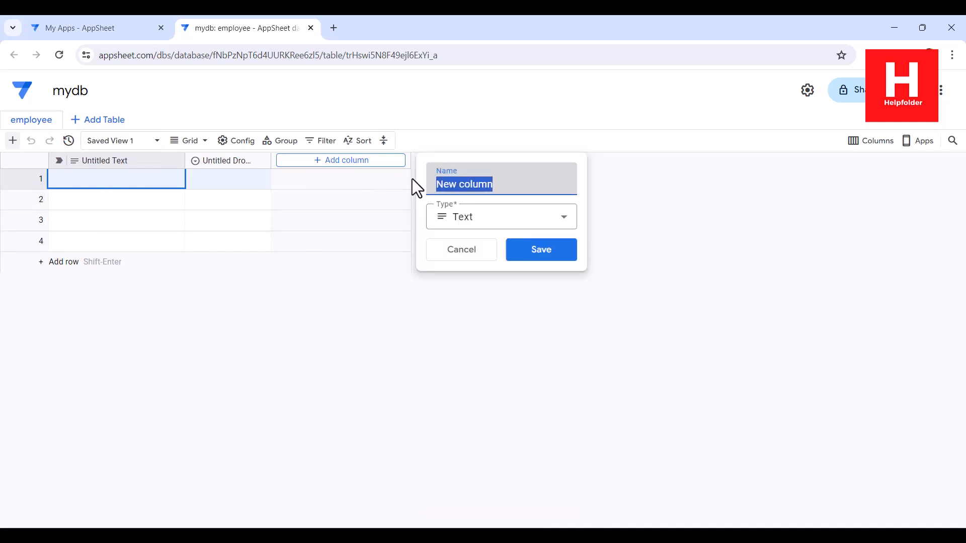
pyautogui.click(523, 181)
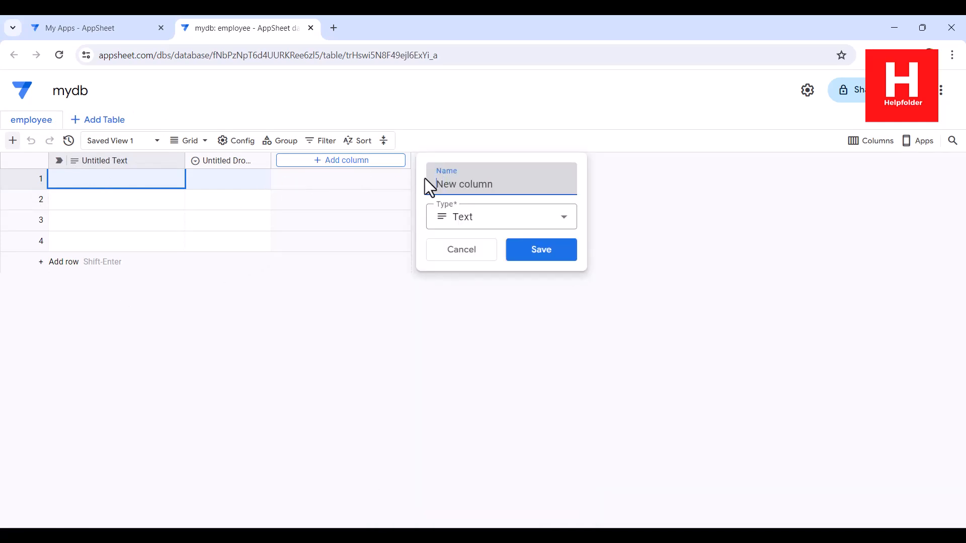
pyautogui.moveTo(525, 180); pyautogui.dragTo(415, 184)
pyautogui.write('Employee ID')
pyautogui.click(545, 250)
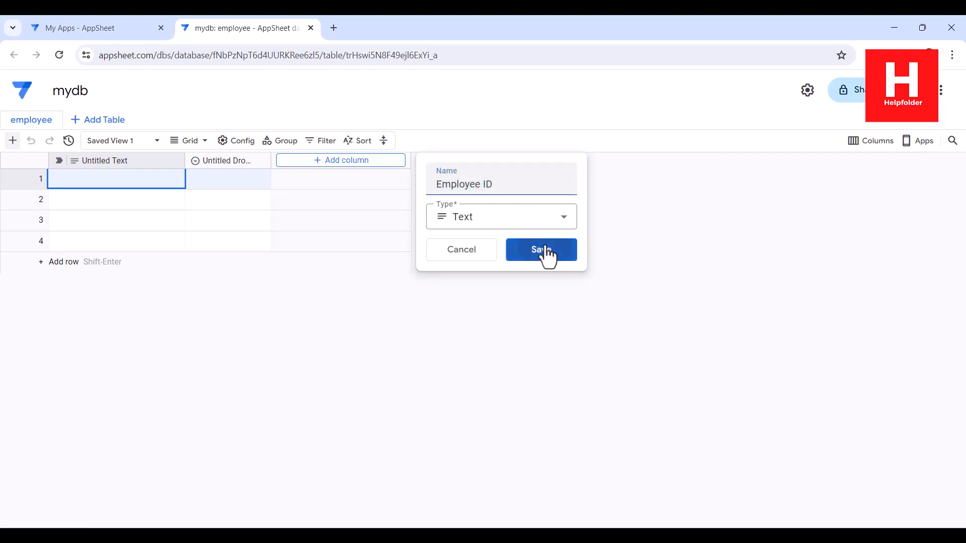
# Step: Delete the untitled dropdown column from the employee table
pyautogui.click(260, 161)
pyautogui.click(311, 470)
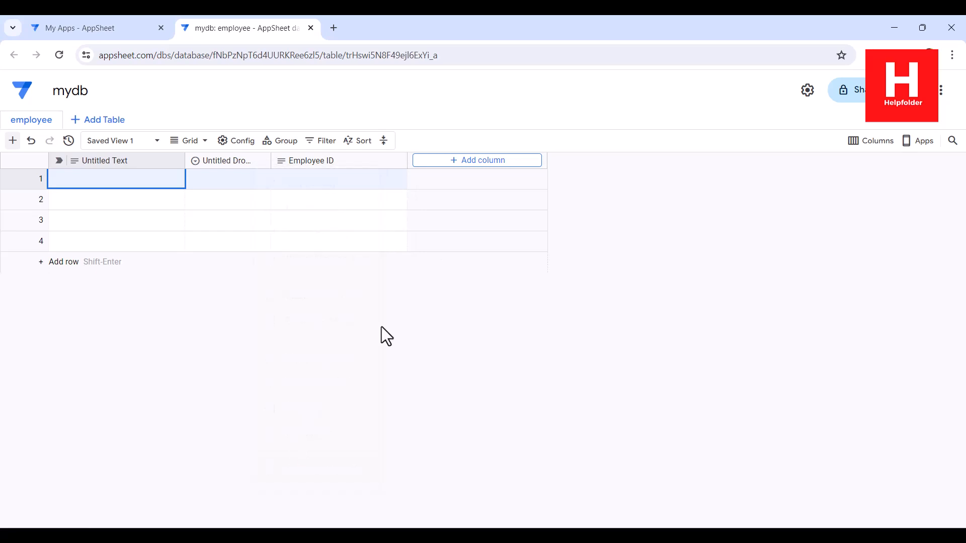
pyautogui.click(534, 316)
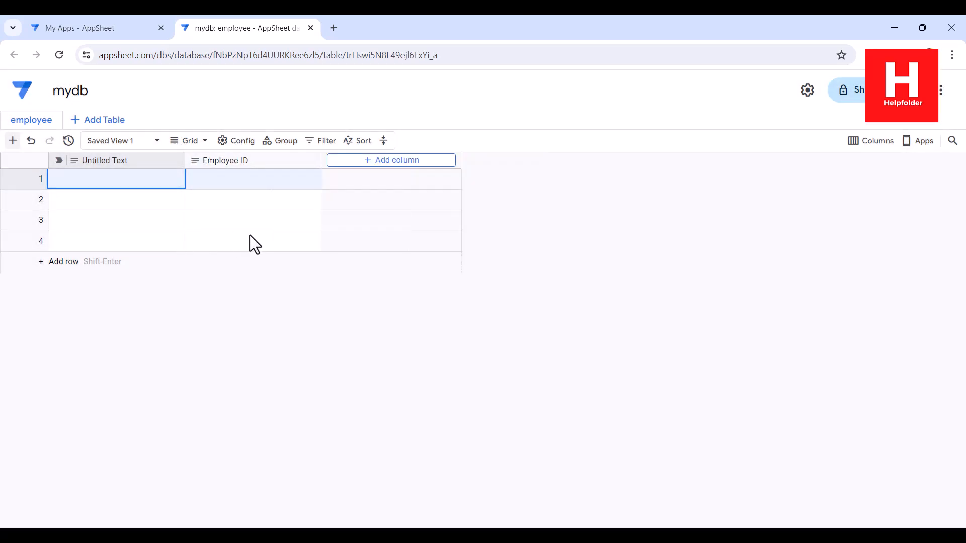
# Step: Use the Employee ID column as the table's label and delete the Untitled Text column
pyautogui.click(311, 162)
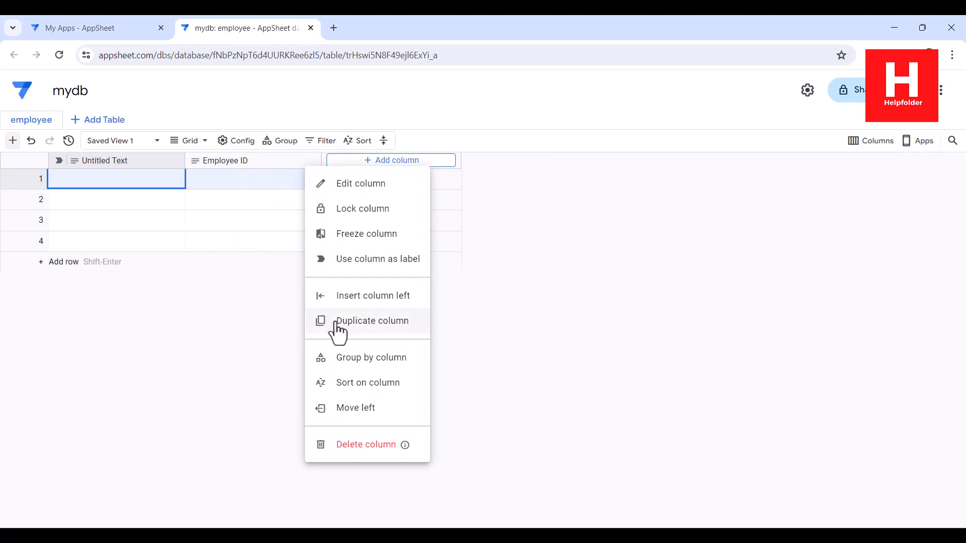
pyautogui.click(357, 261)
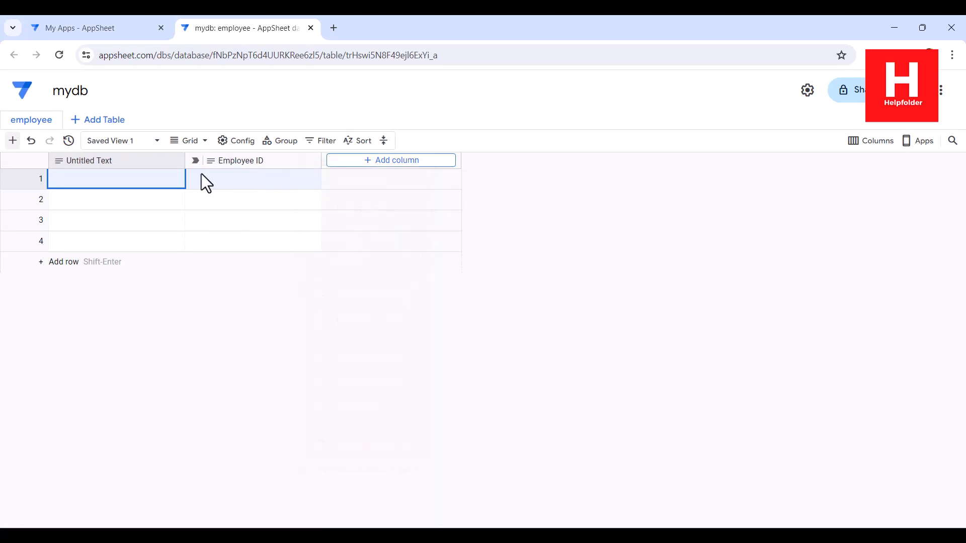
pyautogui.click(173, 161)
pyautogui.click(236, 445)
pyautogui.click(539, 318)
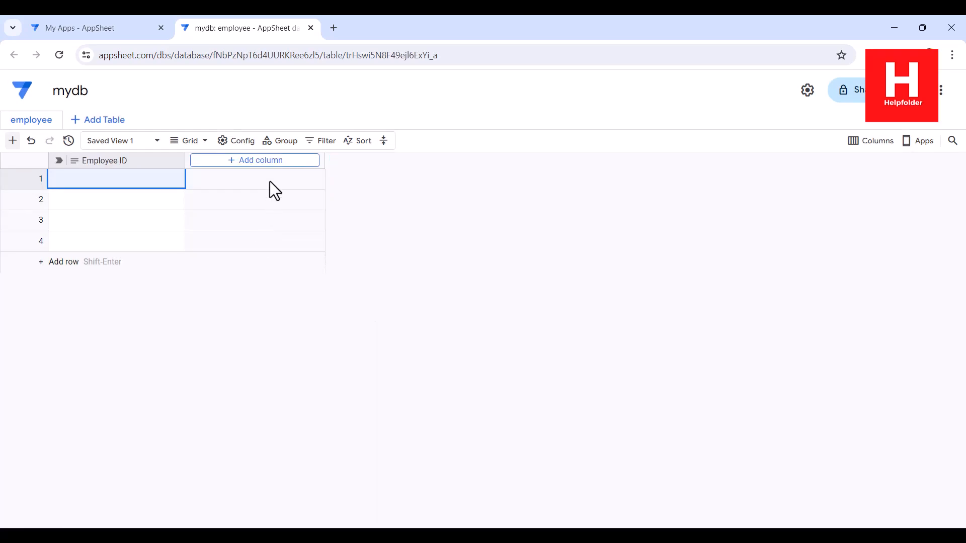
# Step: Add a column named Date with the Date type to the employee table
pyautogui.click(261, 162)
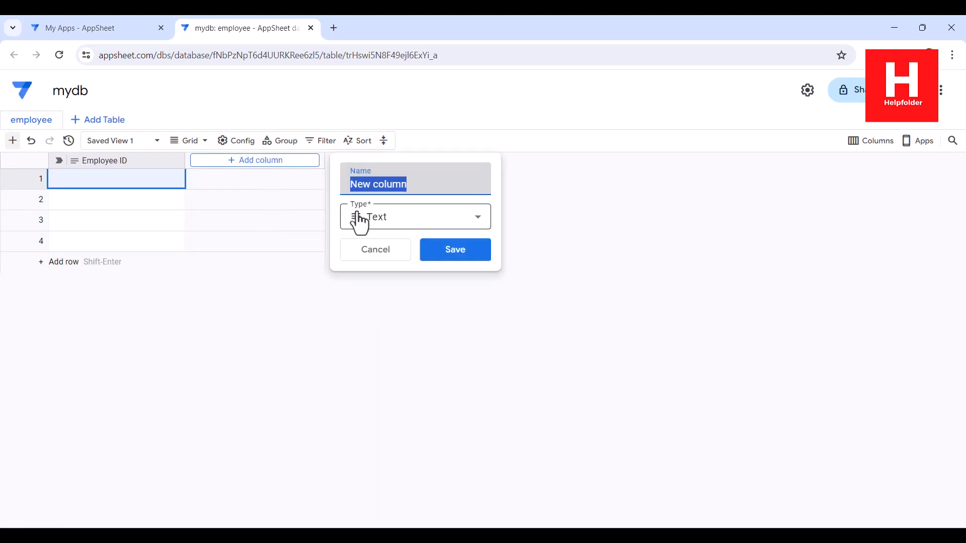
pyautogui.moveTo(423, 184); pyautogui.dragTo(325, 185)
pyautogui.write('Date')
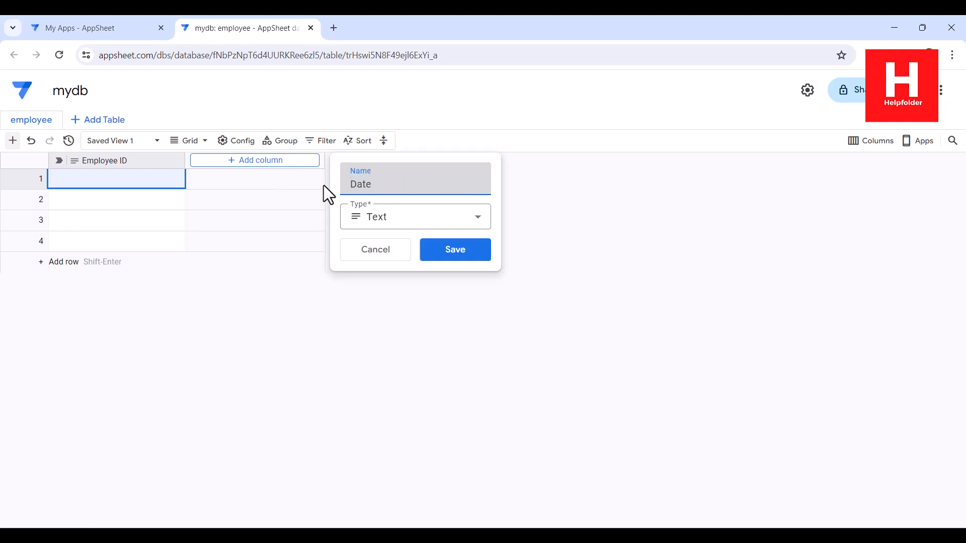
pyautogui.click(377, 214)
pyautogui.moveTo(484, 370); pyautogui.dragTo(485, 466)
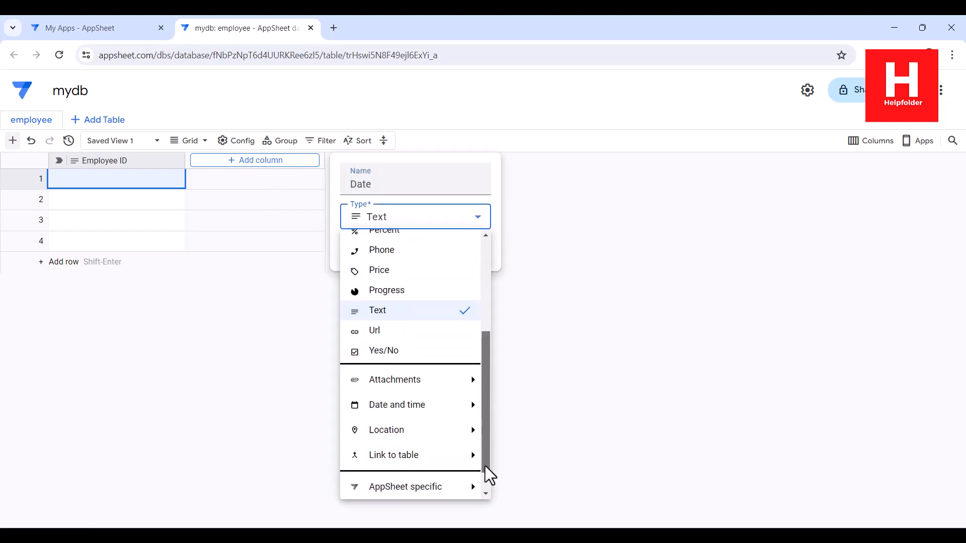
pyautogui.moveTo(399, 379)
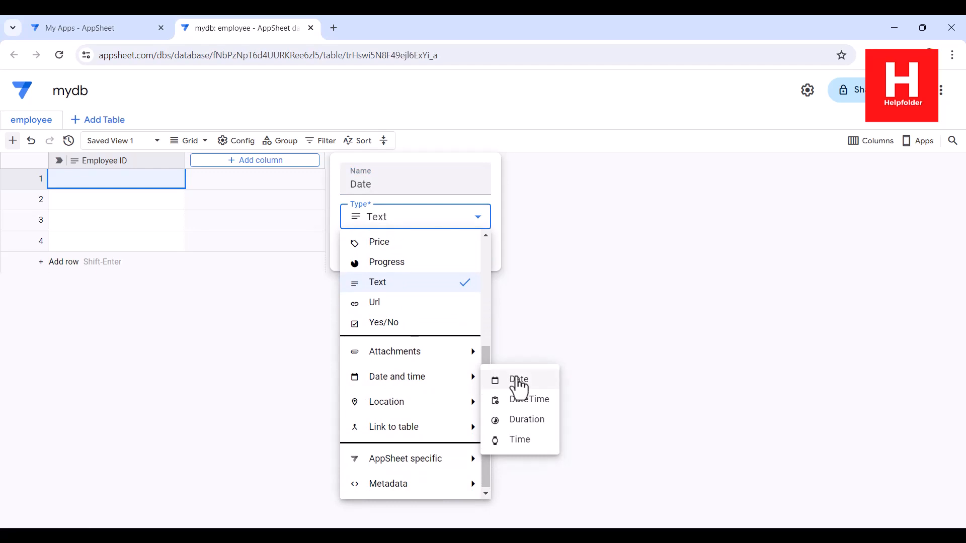
pyautogui.click(517, 380)
pyautogui.click(436, 255)
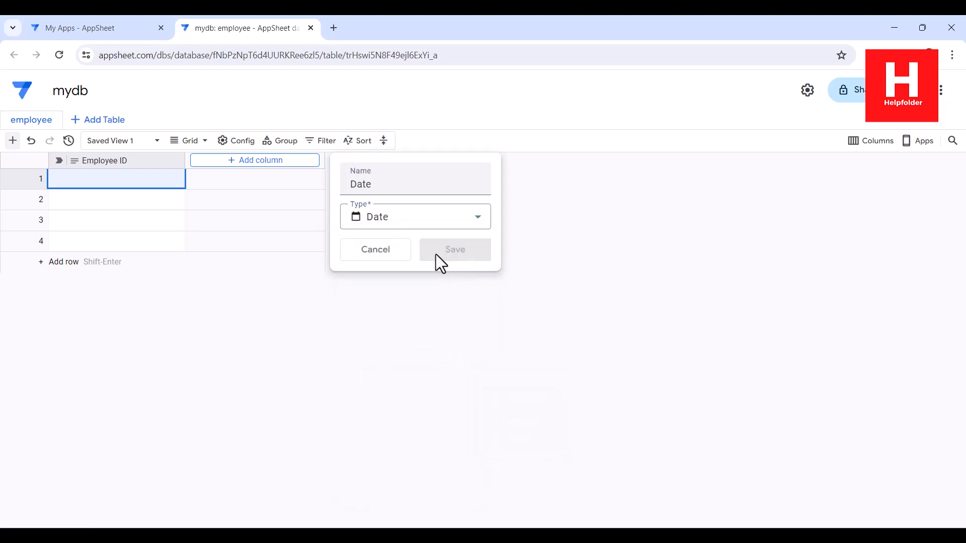
# Step: Add a Text column named Description to the employee table
pyautogui.click(353, 161)
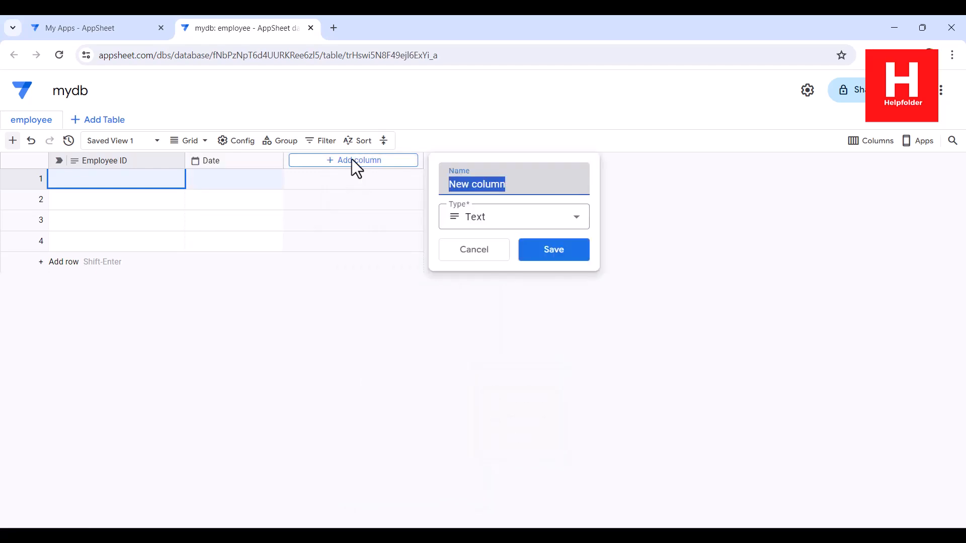
pyautogui.write('Descr')
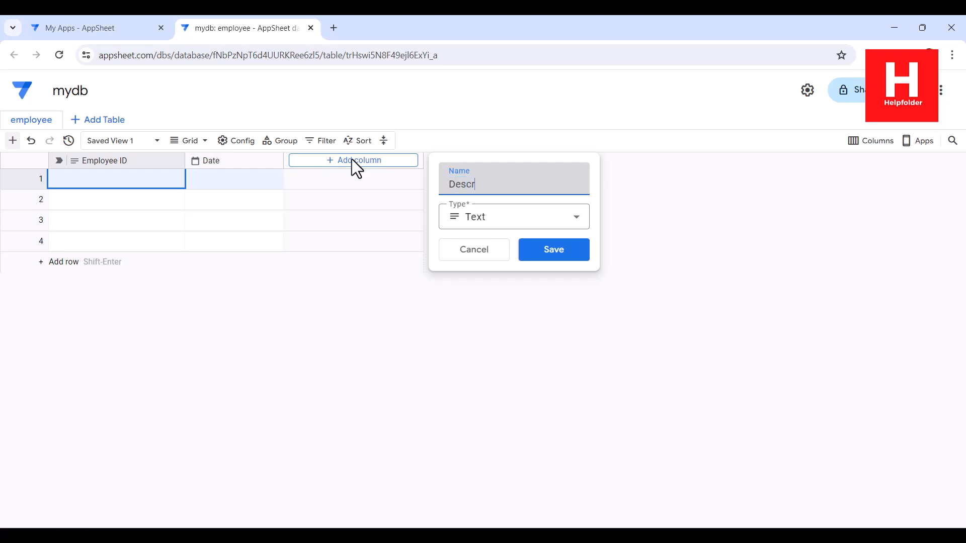
pyautogui.write('iption')
pyautogui.click(576, 247)
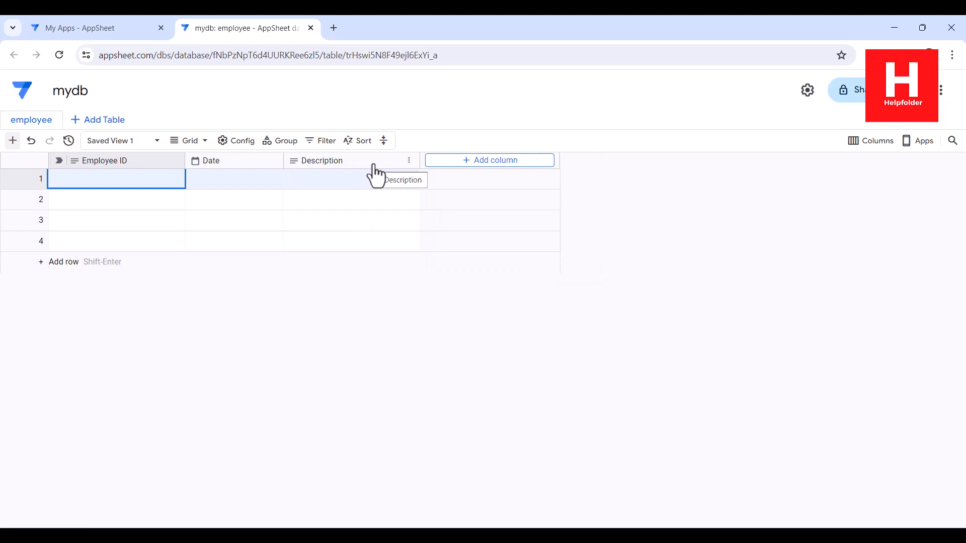
# Step: Set up a new column named Category with the type Enum and the item type Dropdown
pyautogui.click(475, 160)
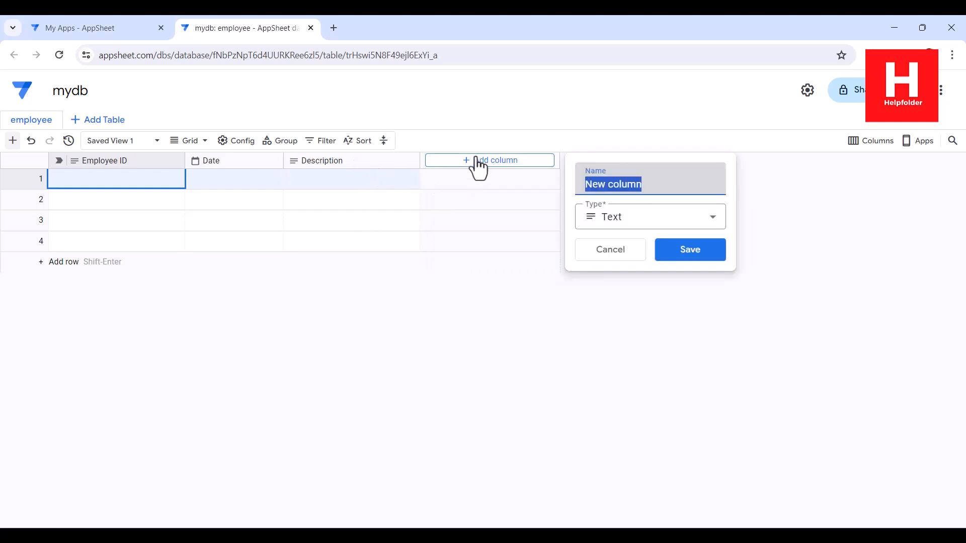
pyautogui.click(597, 217)
pyautogui.click(616, 304)
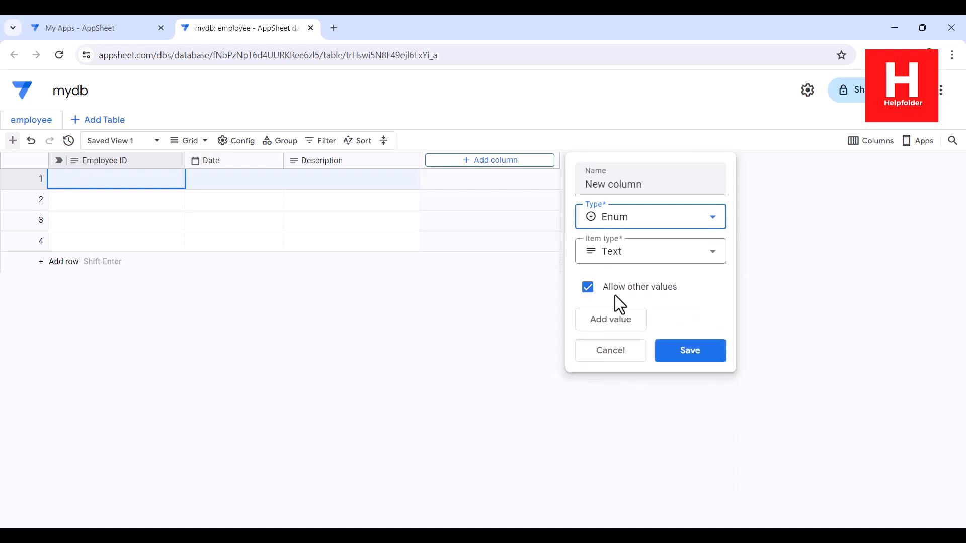
pyautogui.moveTo(647, 186); pyautogui.dragTo(586, 182)
pyautogui.press('BackSpace')
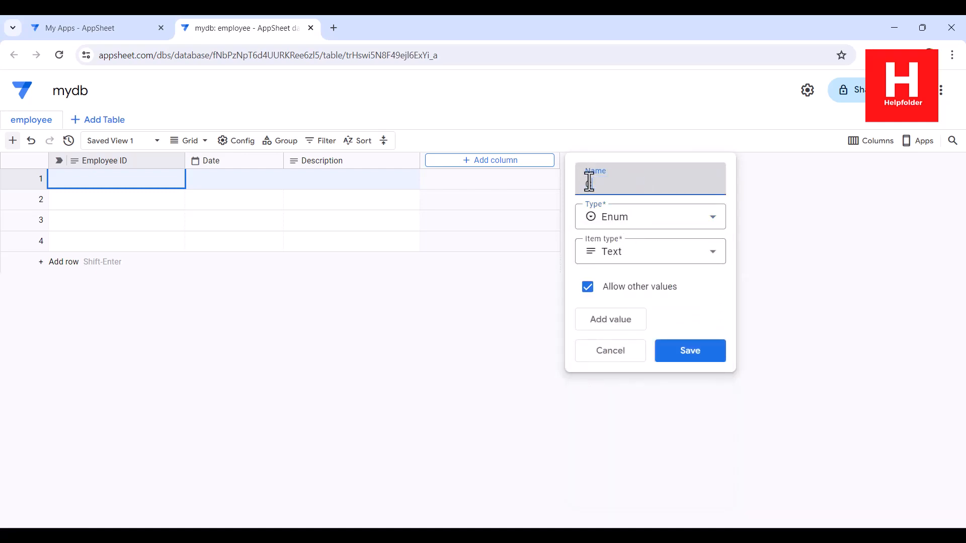
pyautogui.click(655, 255)
pyautogui.click(636, 300)
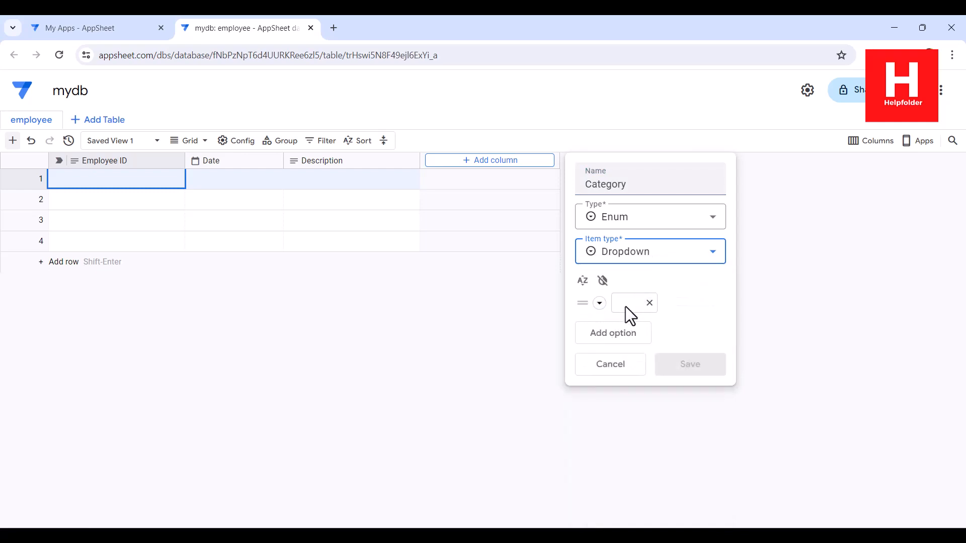
# Step: Give the Category column the dropdown options Health, Personal and Financial, and save the column
pyautogui.click(629, 305)
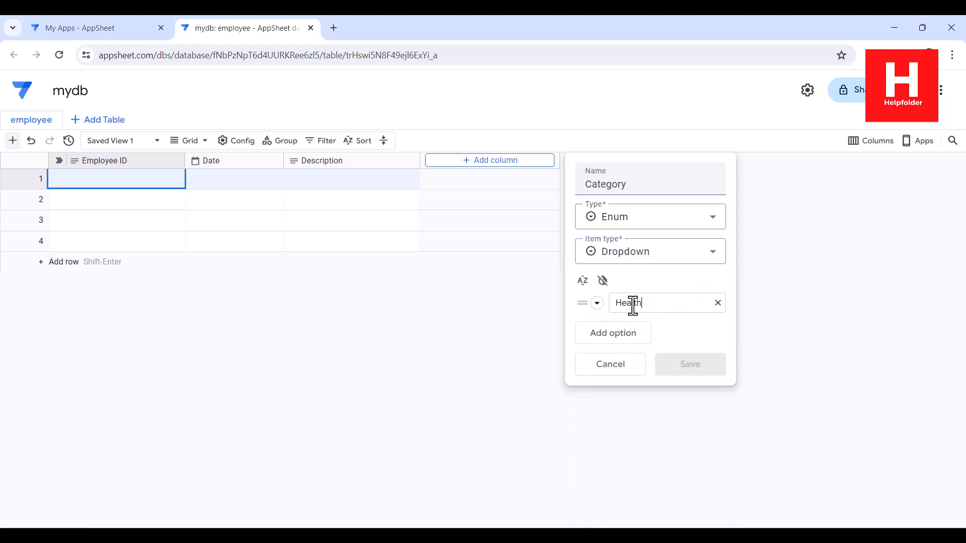
pyautogui.click(626, 340)
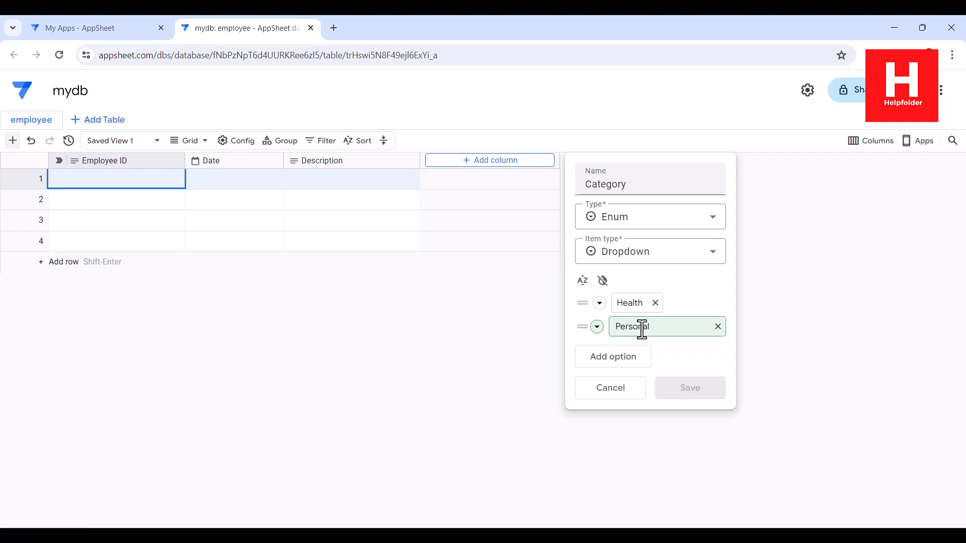
pyautogui.click(631, 358)
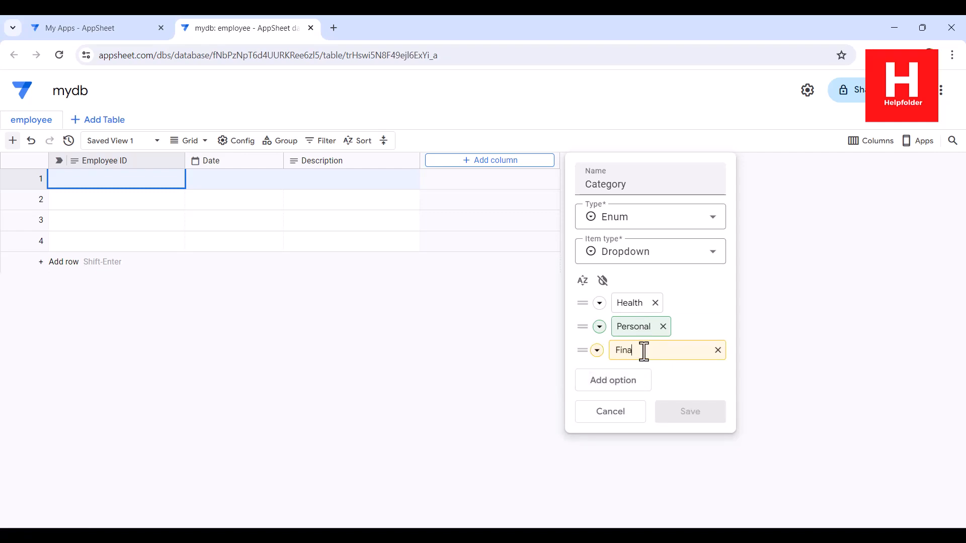
pyautogui.click(635, 381)
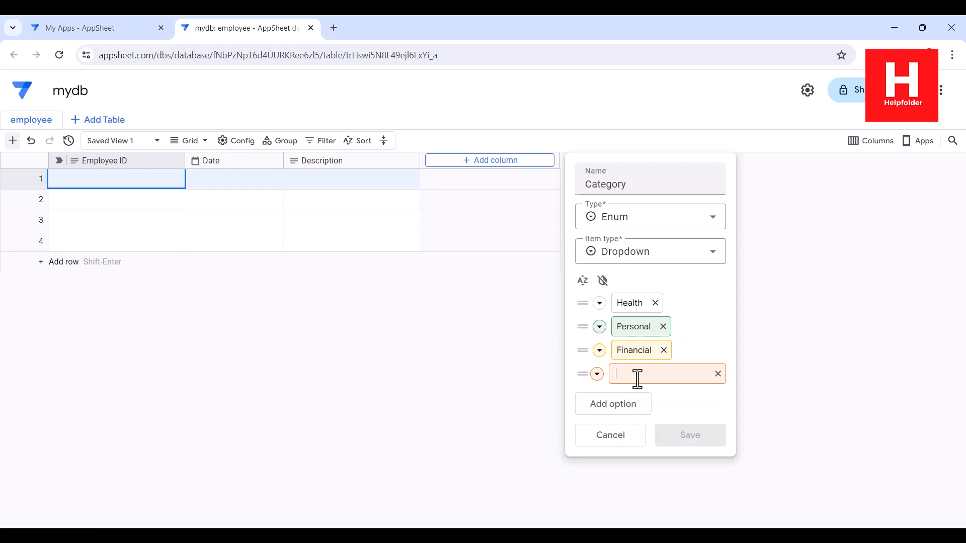
pyautogui.click(660, 402)
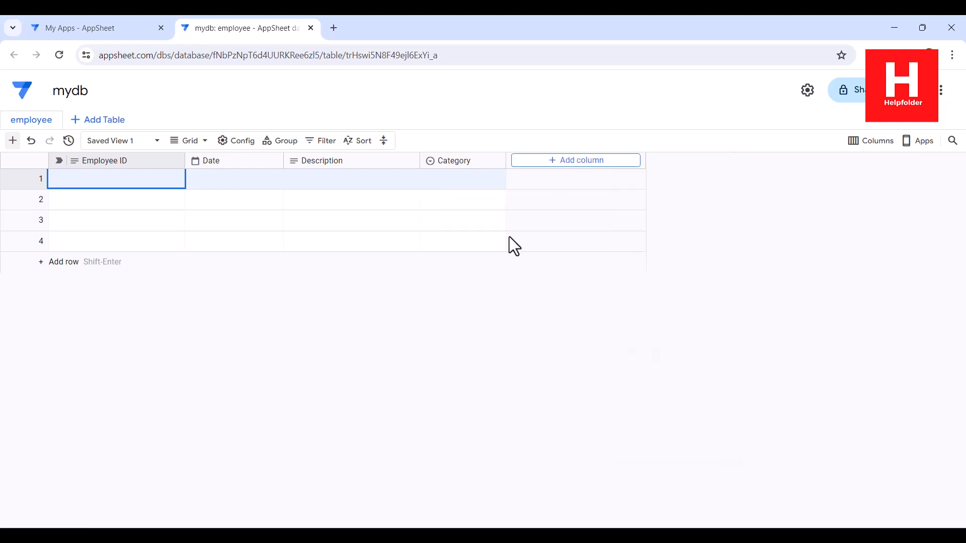
# Step: Add a column named Cost with the Price type to the employee table
pyautogui.click(582, 160)
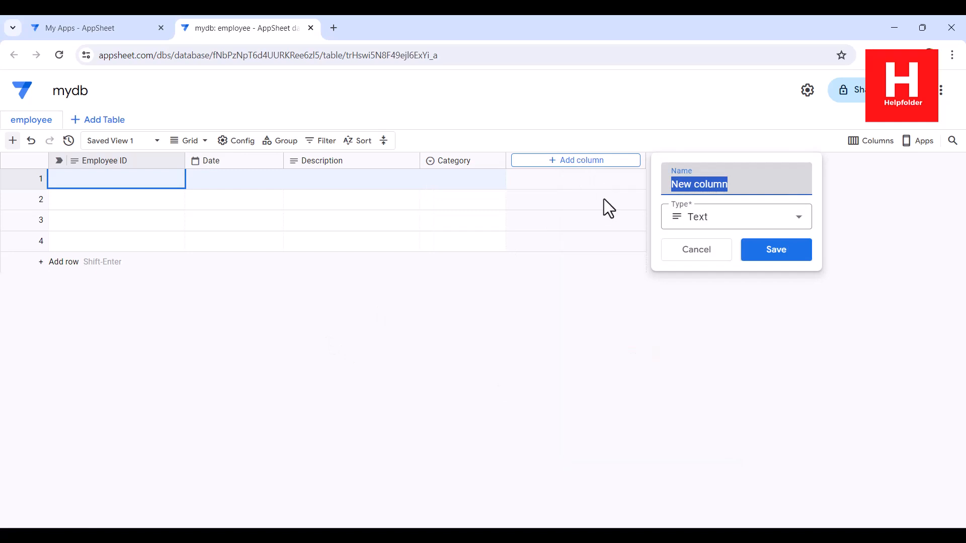
pyautogui.write('col')
pyautogui.press('BackSpace')
pyautogui.press('BackSpace')
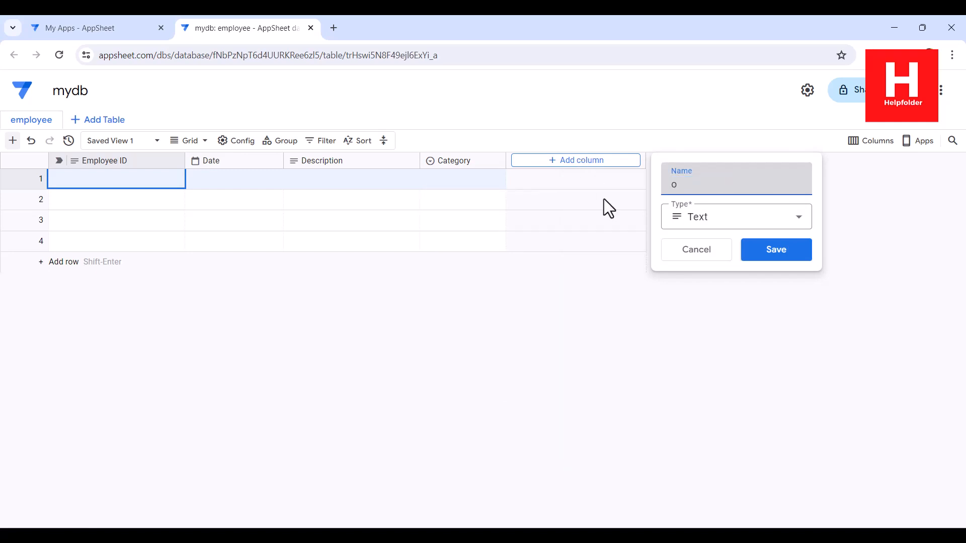
pyautogui.press('BackSpace')
pyautogui.write('Cost')
pyautogui.click(679, 217)
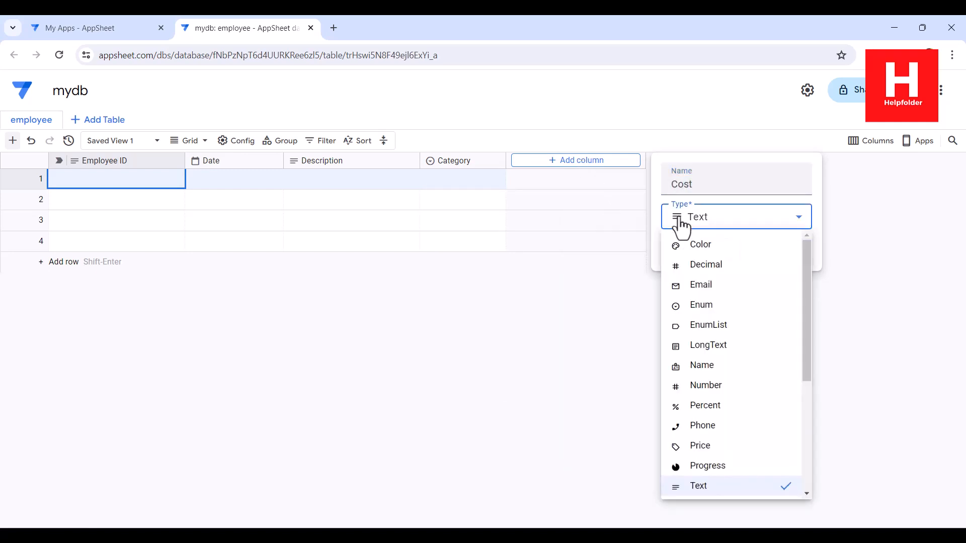
pyautogui.click(700, 447)
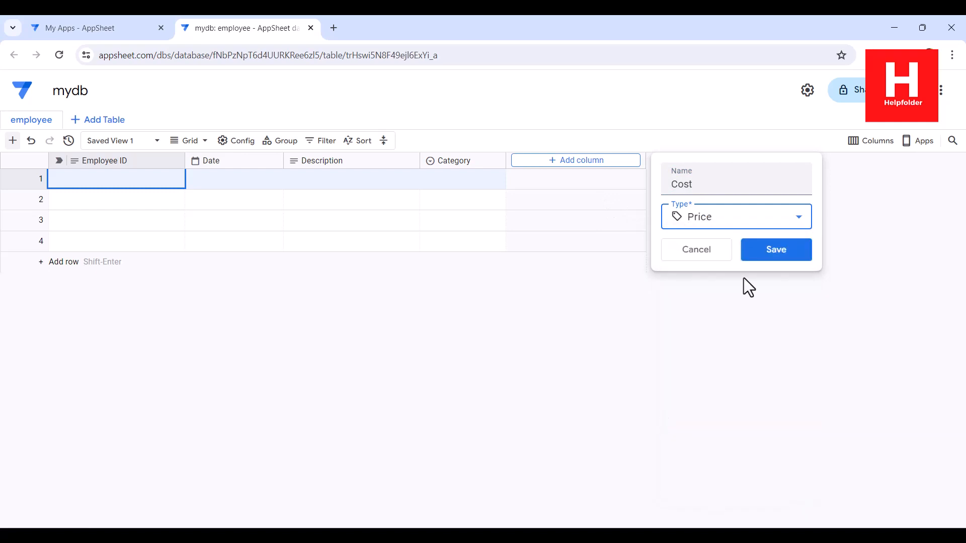
pyautogui.click(774, 248)
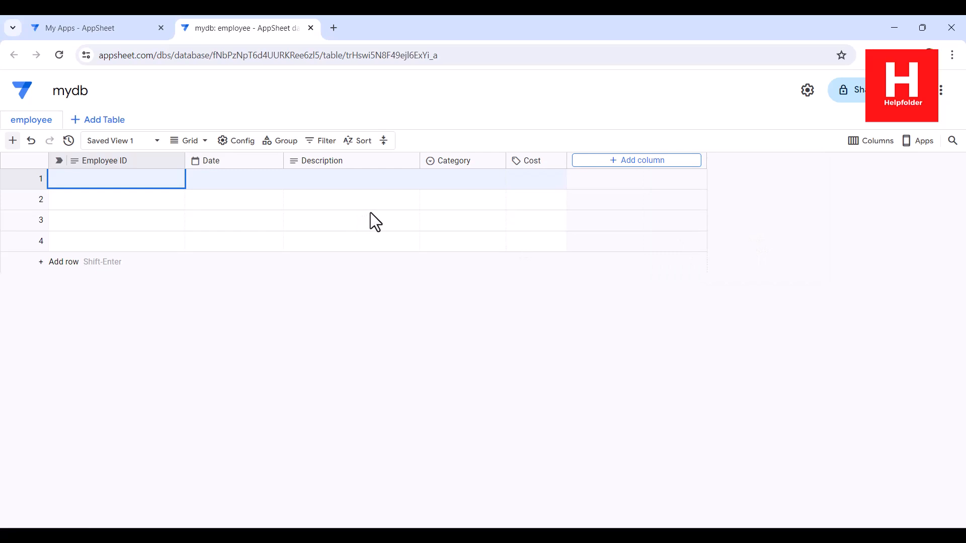
# Step: Set up a new employee table column named Dept with the type Enum and the item type Dropdown
pyautogui.click(623, 171)
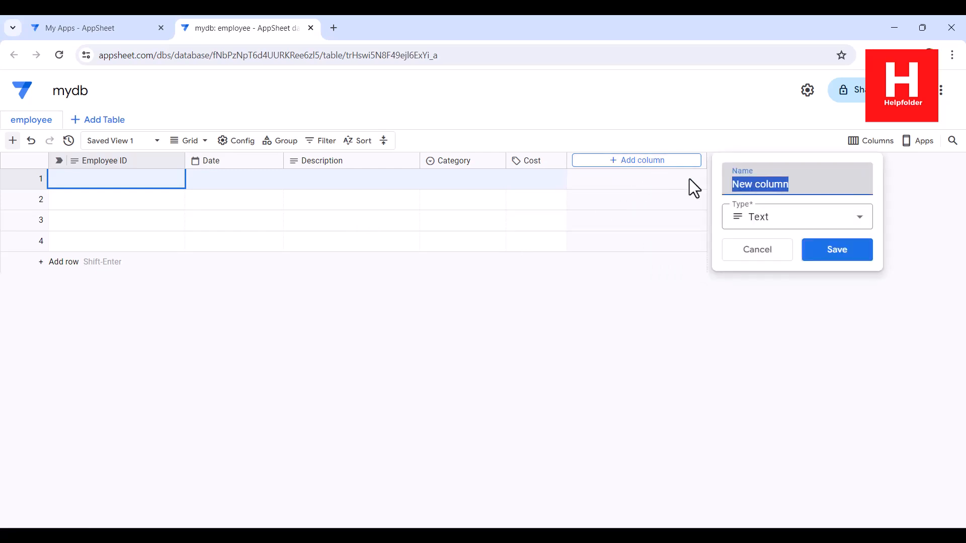
pyautogui.moveTo(799, 185); pyautogui.dragTo(731, 187)
pyautogui.write('Dept')
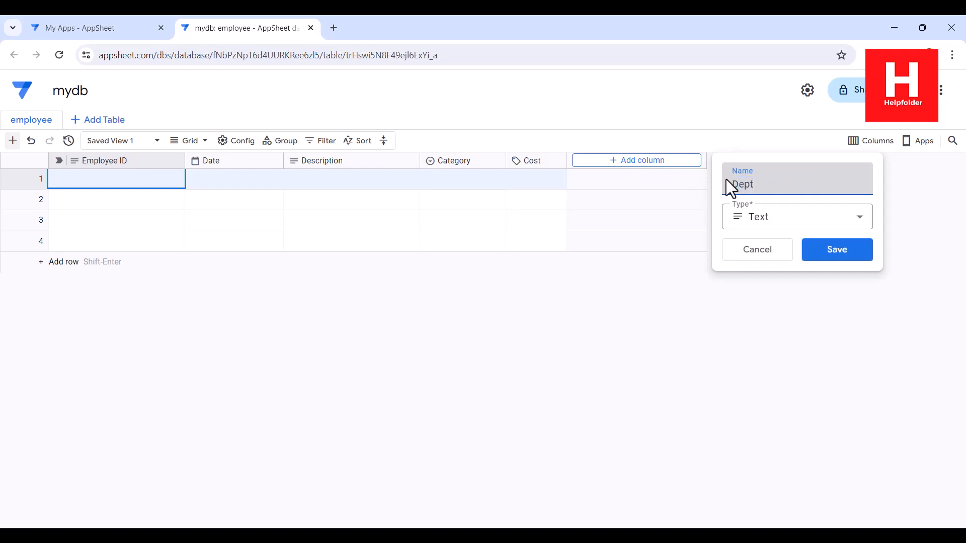
pyautogui.click(738, 217)
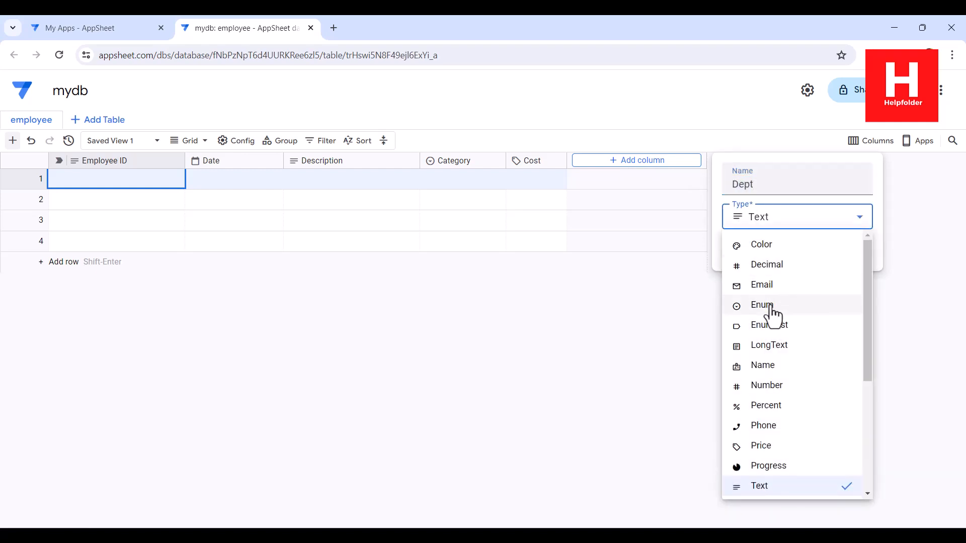
pyautogui.click(744, 305)
pyautogui.click(768, 252)
pyautogui.click(768, 299)
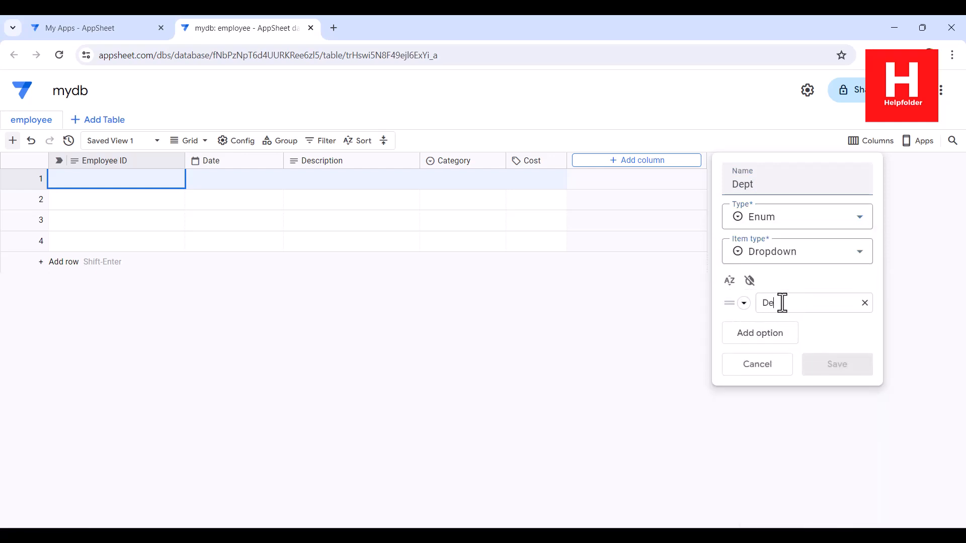
# Step: Give the Dept column the dropdown options Dept 1, Dept 2, Dept 3 and Other, and save the column
pyautogui.click(779, 336)
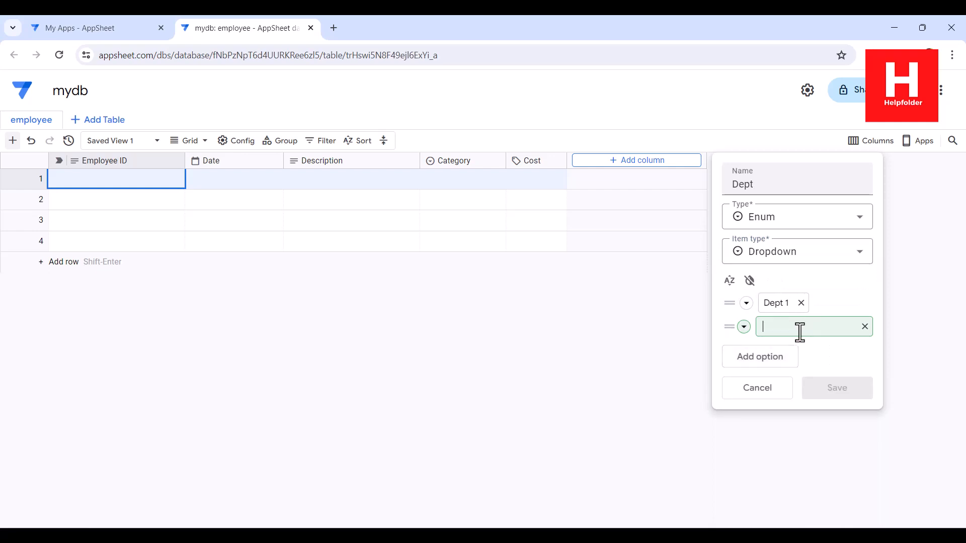
pyautogui.click(780, 359)
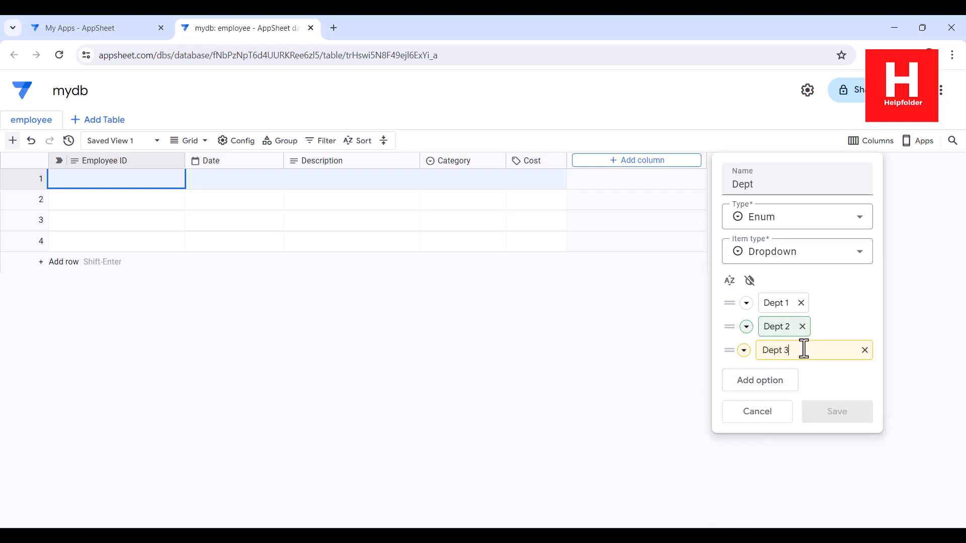
pyautogui.click(785, 381)
pyautogui.write('Other')
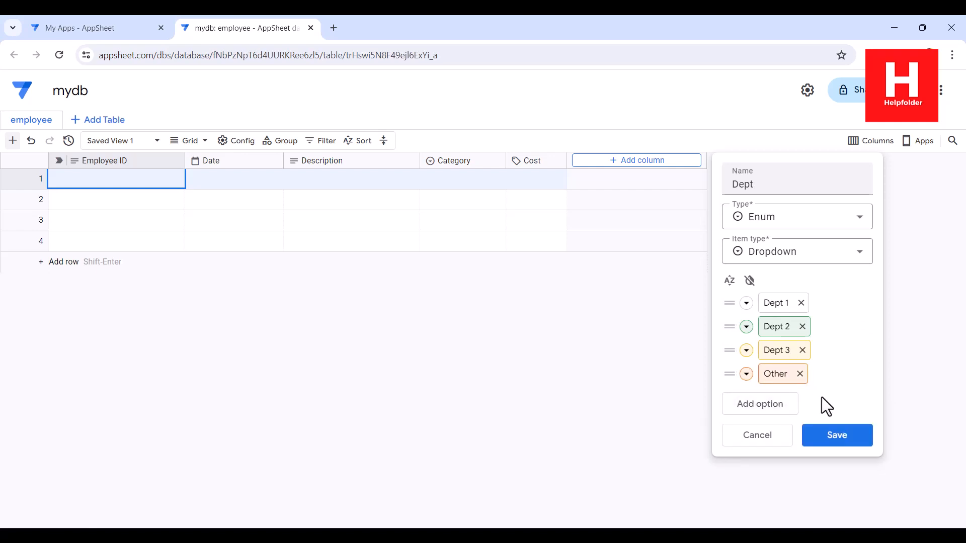
pyautogui.click(827, 441)
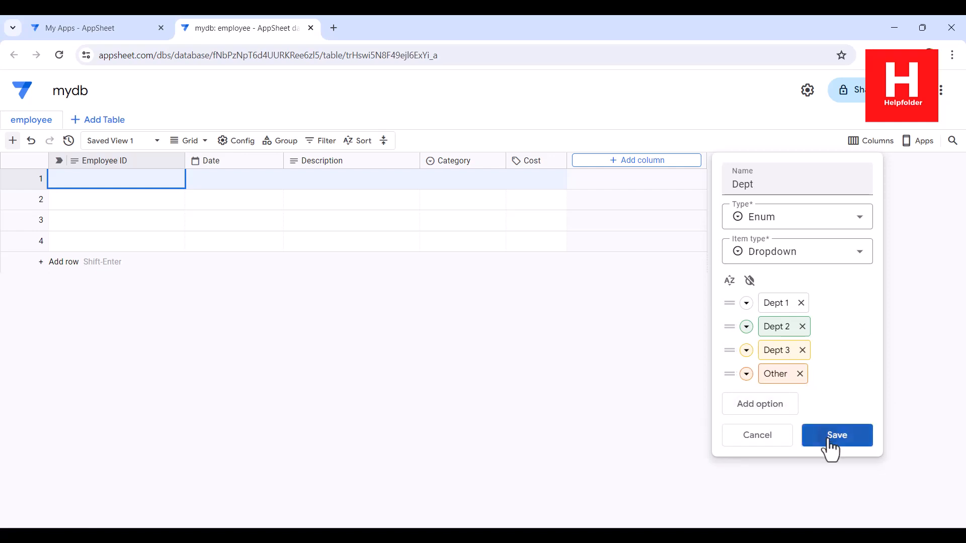
# Step: Add a Text column named Notes to the employee table
pyautogui.click(761, 161)
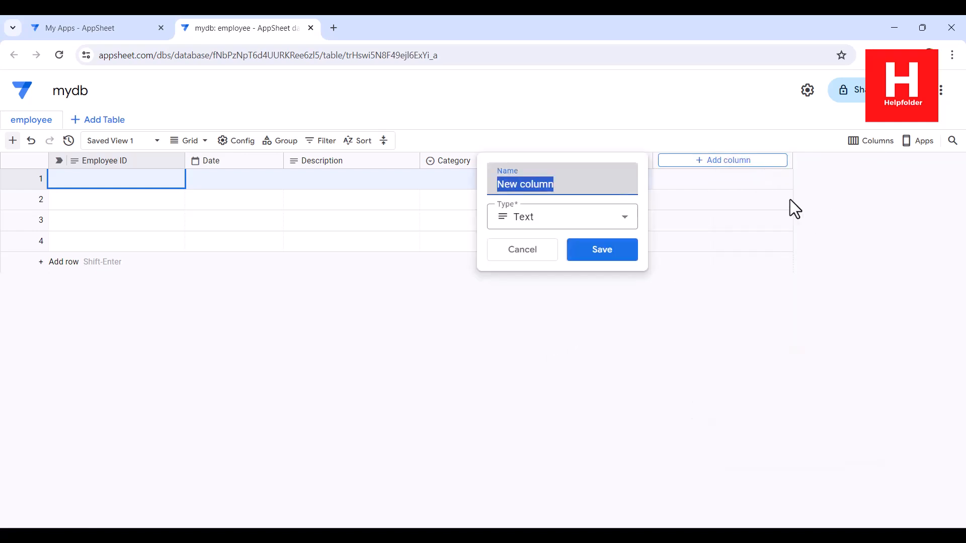
pyautogui.write('Notes')
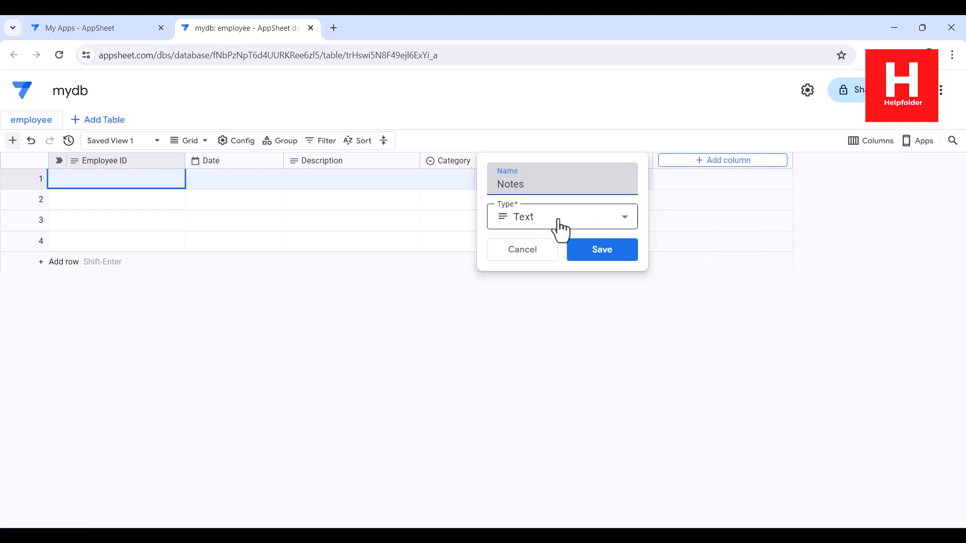
pyautogui.click(606, 254)
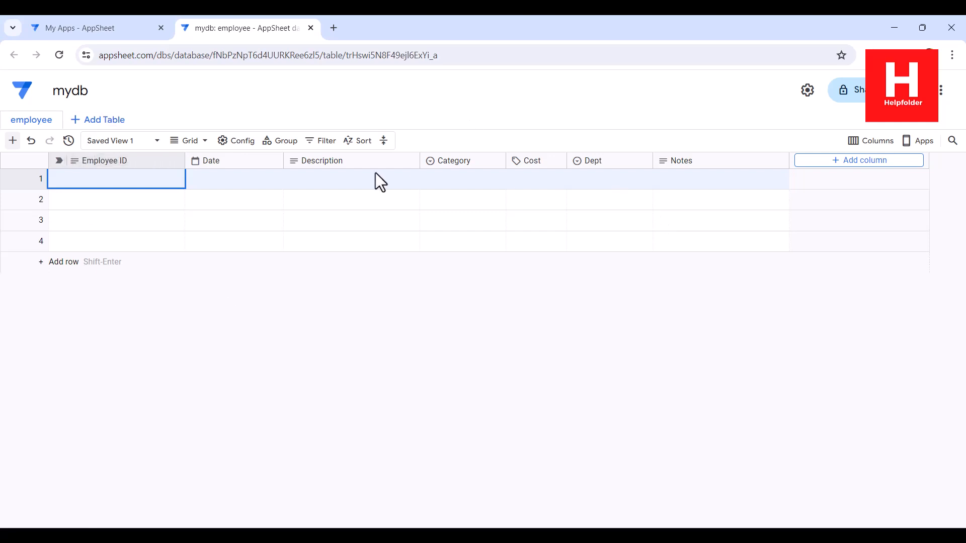
# Step: Start a new app from the My Apps page, named Employee Reimbursement Tracker, in the Human Resources category
pyautogui.click(138, 29)
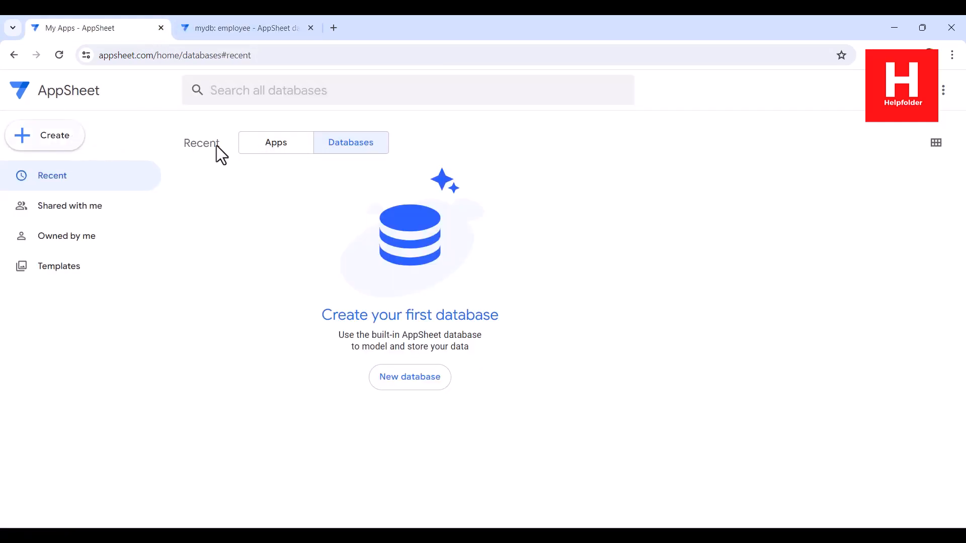
pyautogui.click(272, 145)
pyautogui.click(28, 140)
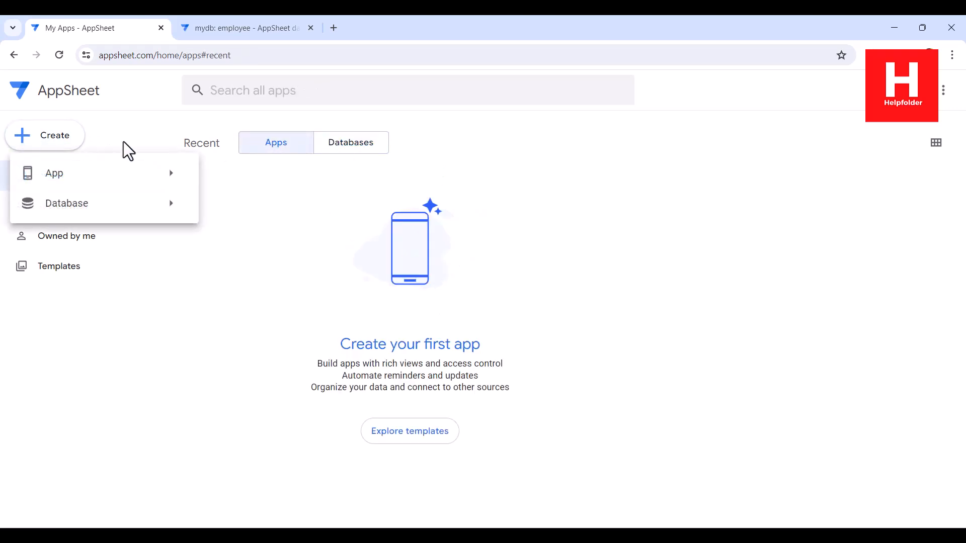
pyautogui.moveTo(119, 183)
pyautogui.click(268, 177)
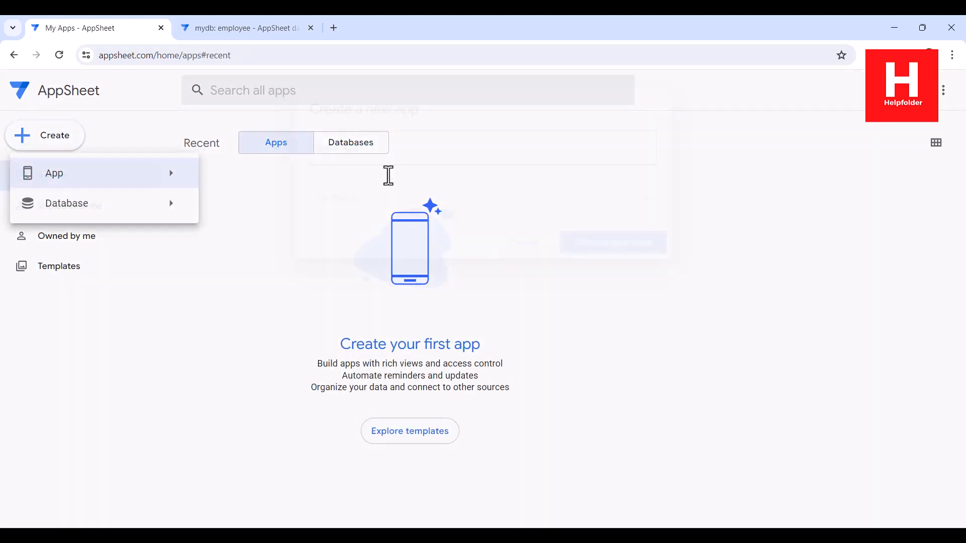
pyautogui.moveTo(400, 152); pyautogui.dragTo(298, 149)
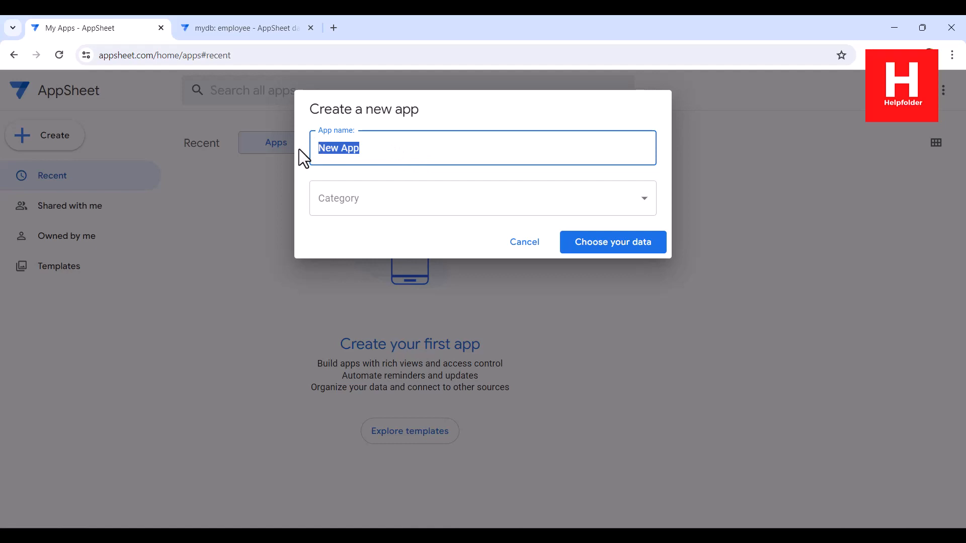
pyautogui.write('Employee R')
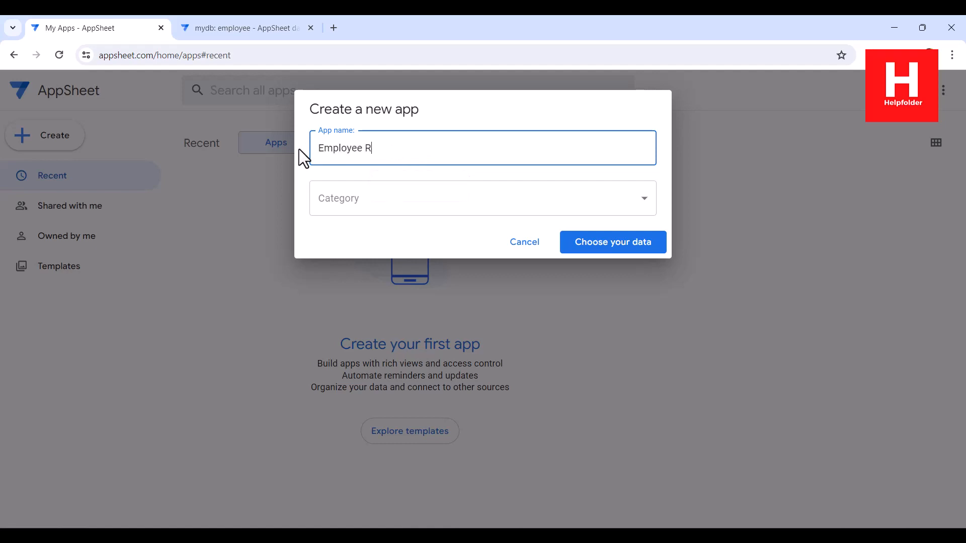
pyautogui.write('eimbersu')
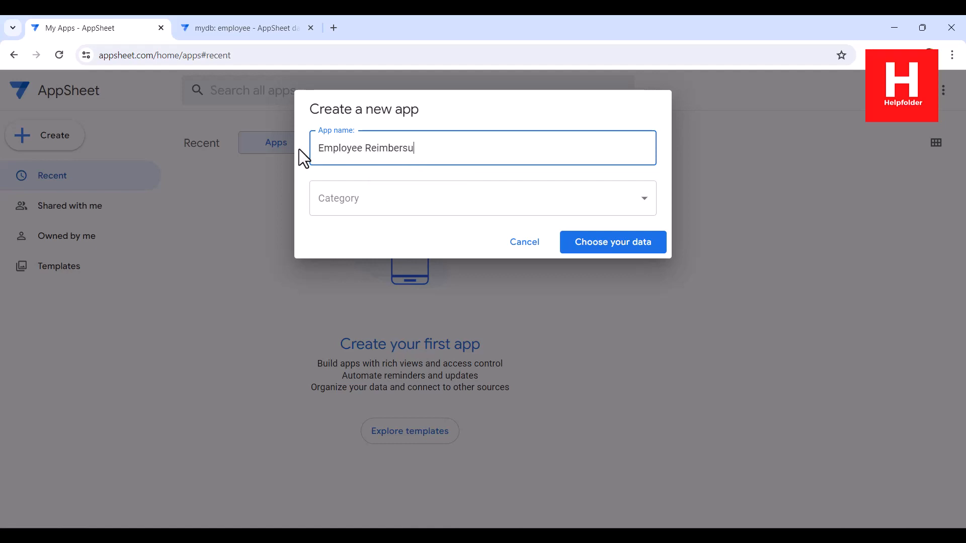
pyautogui.press('BackSpace')
pyautogui.press('BackSpace')
pyautogui.press('BackSpace')
pyautogui.press('BackSpace')
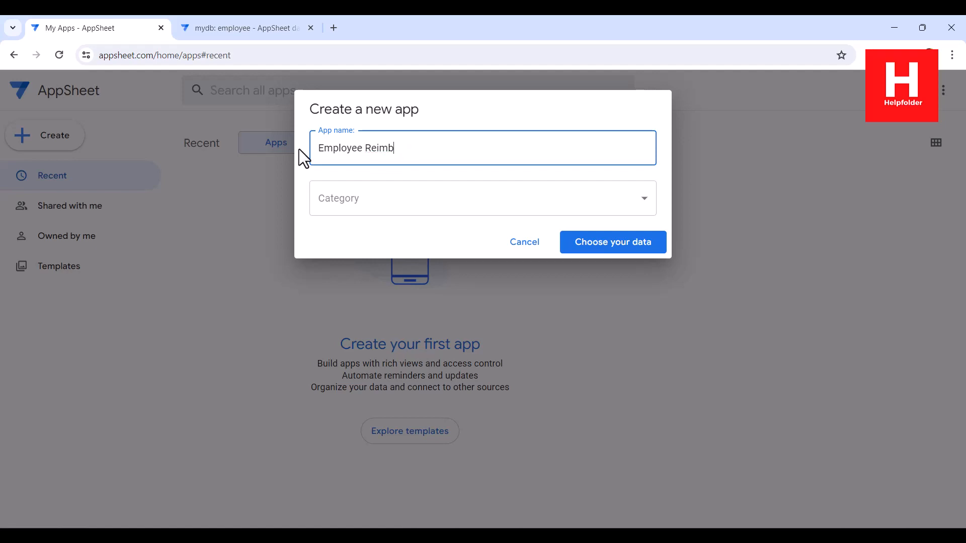
pyautogui.write('ursement Tracker')
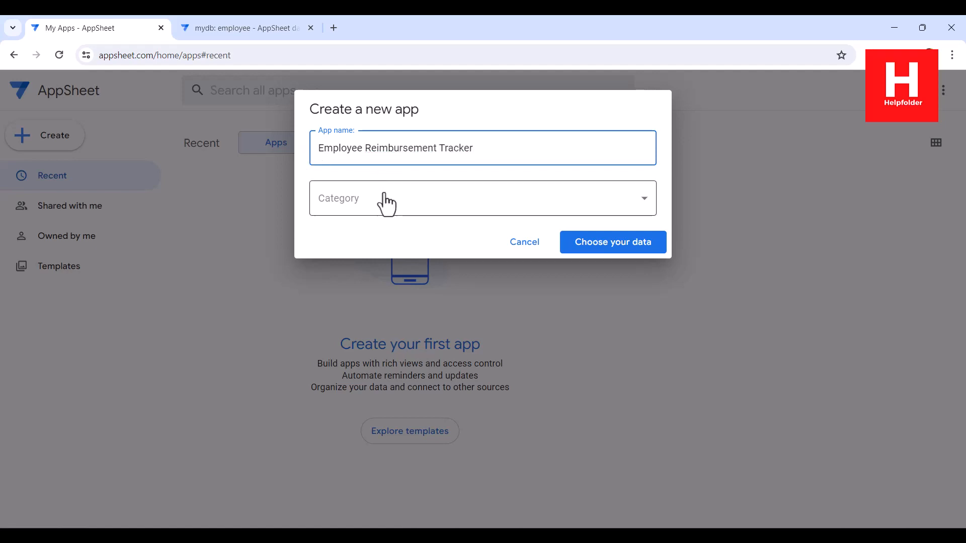
pyautogui.click(387, 203)
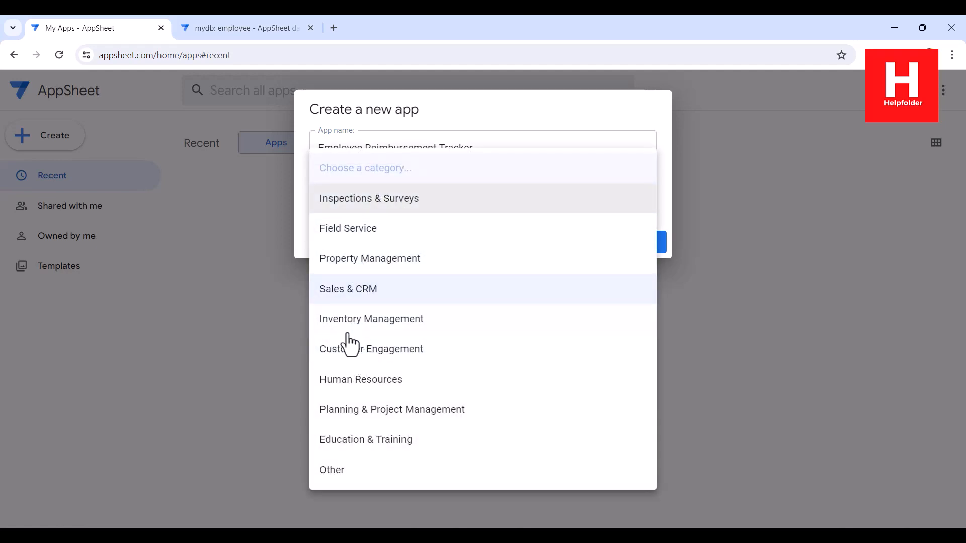
pyautogui.click(354, 379)
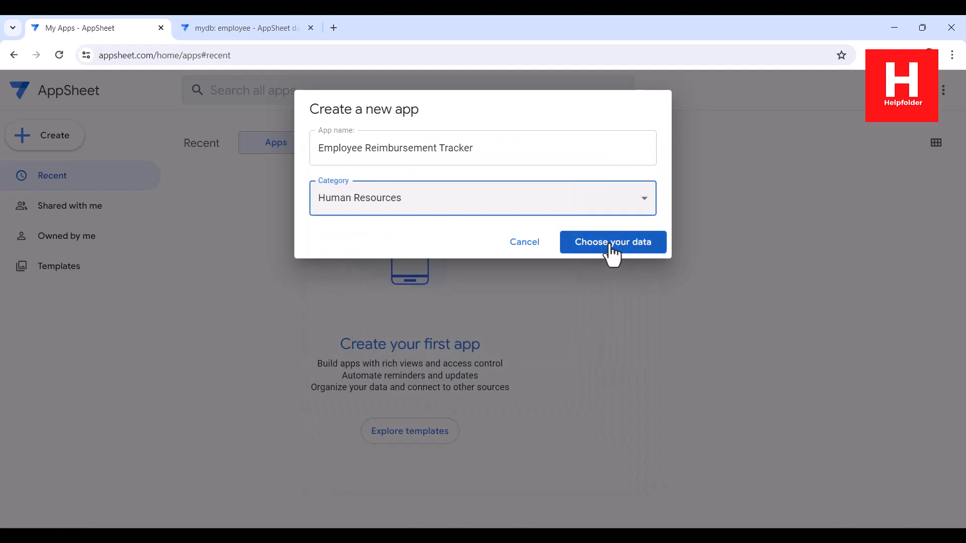
# Step: Choose the employee table of the AppSheet database mydb as the data source and create the app
pyautogui.click(611, 247)
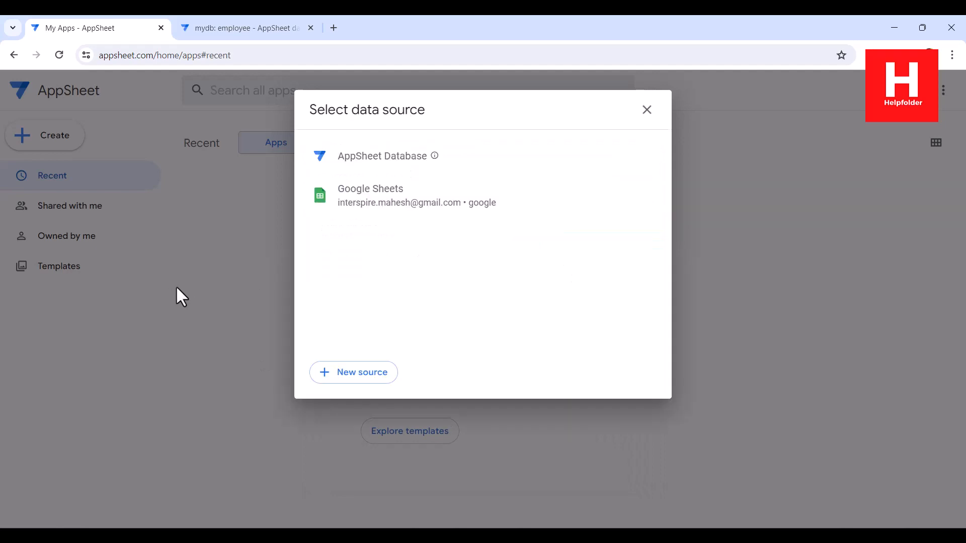
pyautogui.click(395, 159)
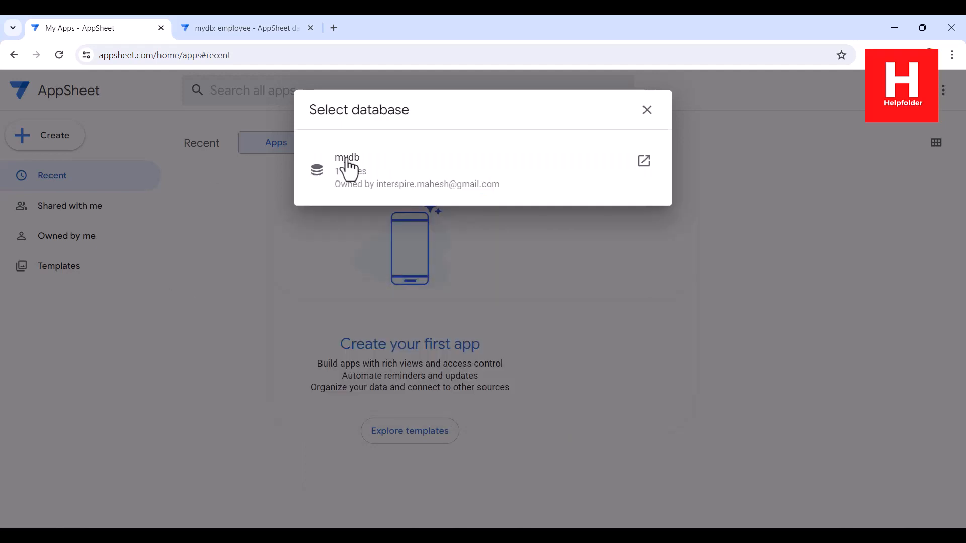
pyautogui.click(347, 160)
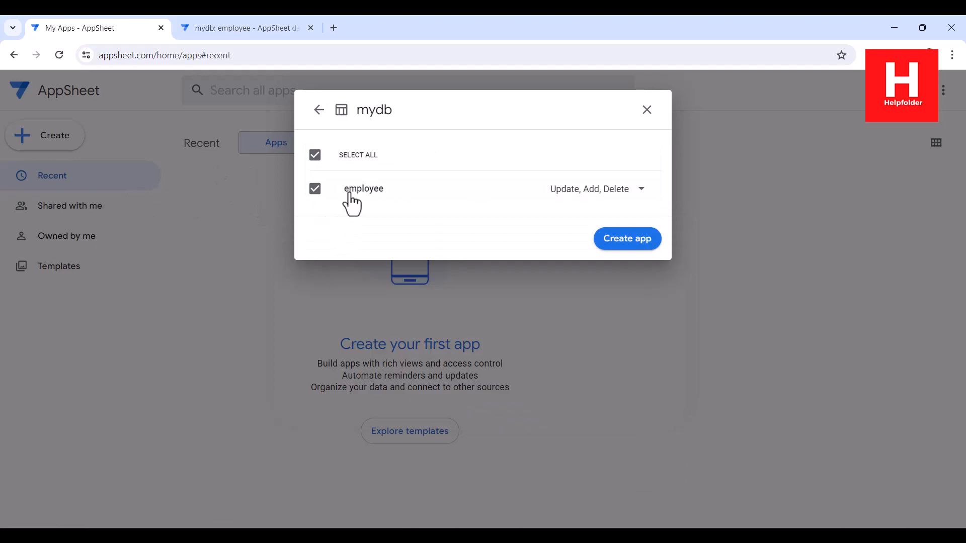
pyautogui.click(604, 243)
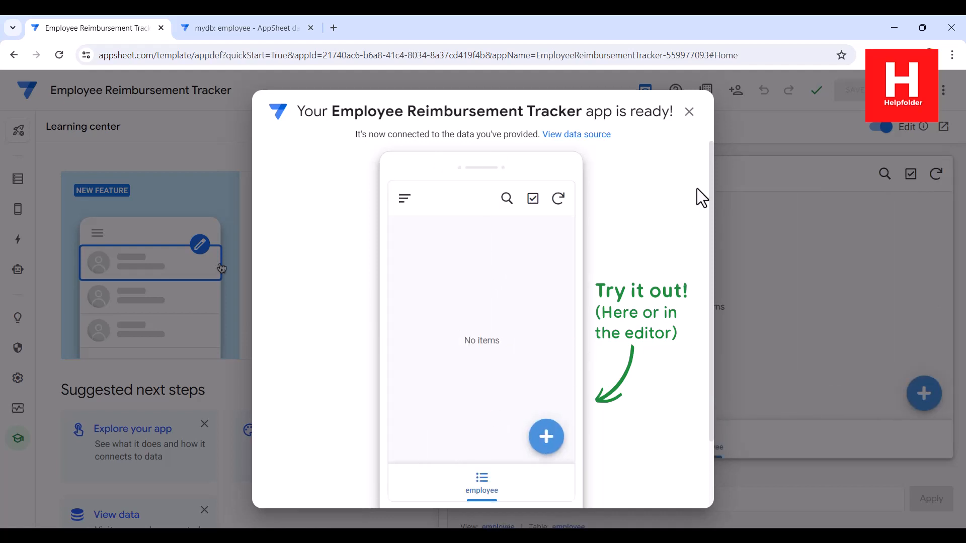
# Step: Dismiss the app-ready message and change the employee view's type to table in the app's views
pyautogui.click(689, 111)
pyautogui.moveTo(20, 214)
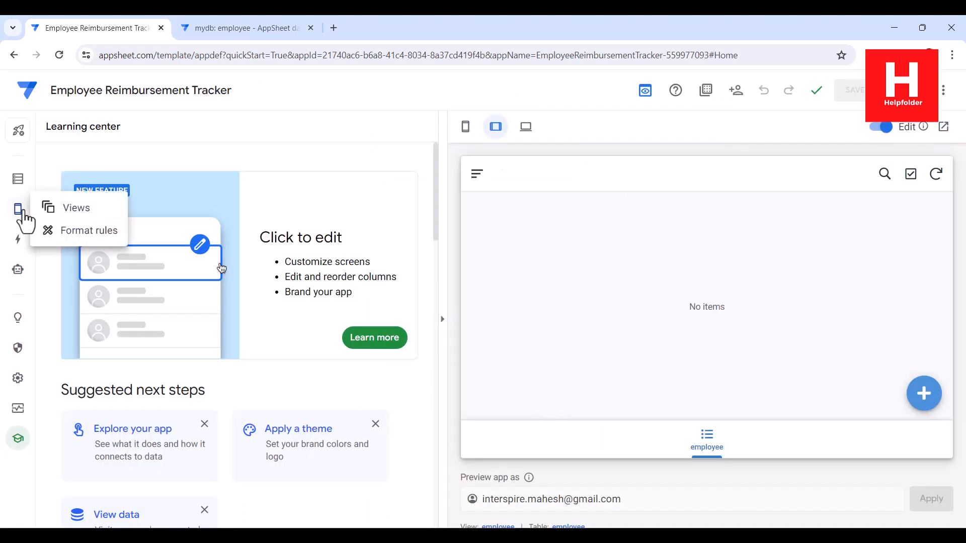
pyautogui.click(51, 208)
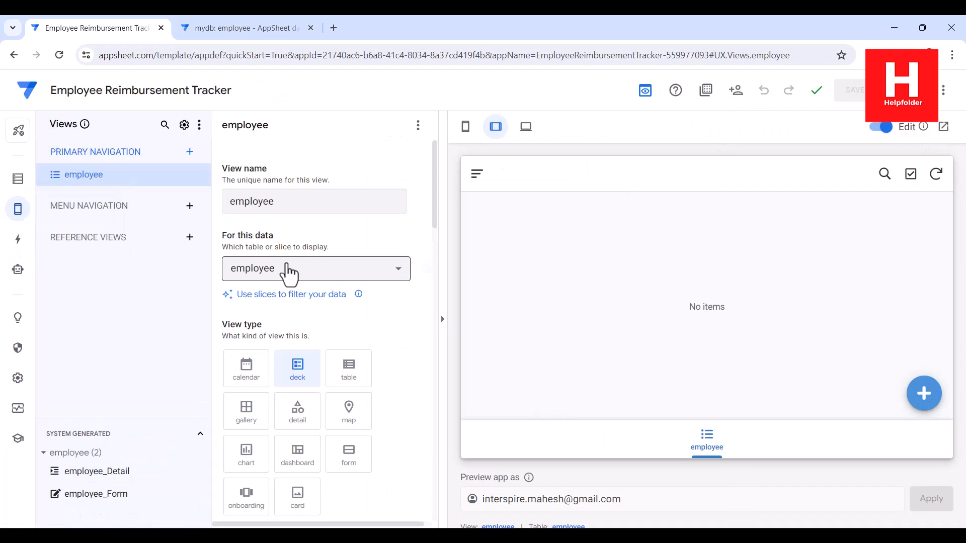
pyautogui.click(349, 379)
# Step: Rename the employee view as Employee Reimbursements
pyautogui.moveTo(294, 207); pyautogui.dragTo(207, 201)
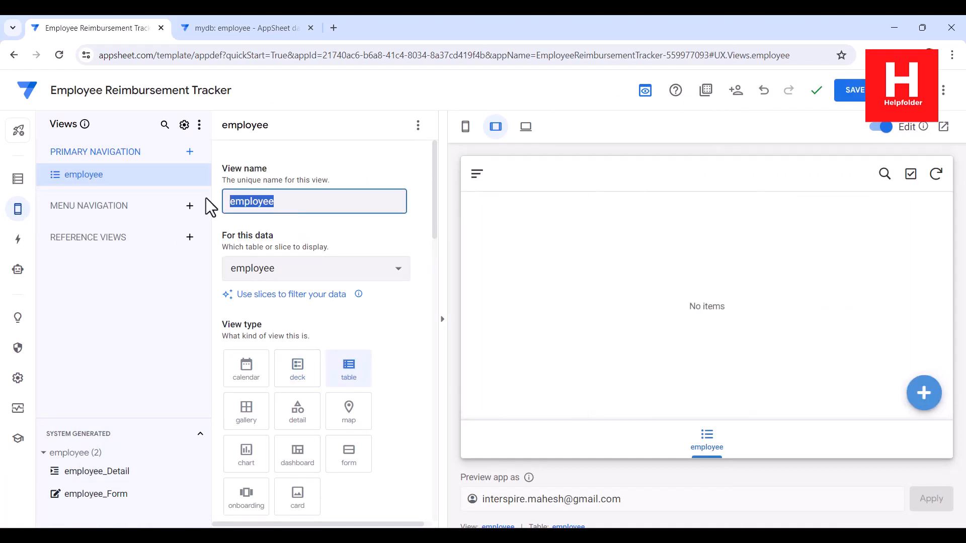
pyautogui.write('Employee Reimb')
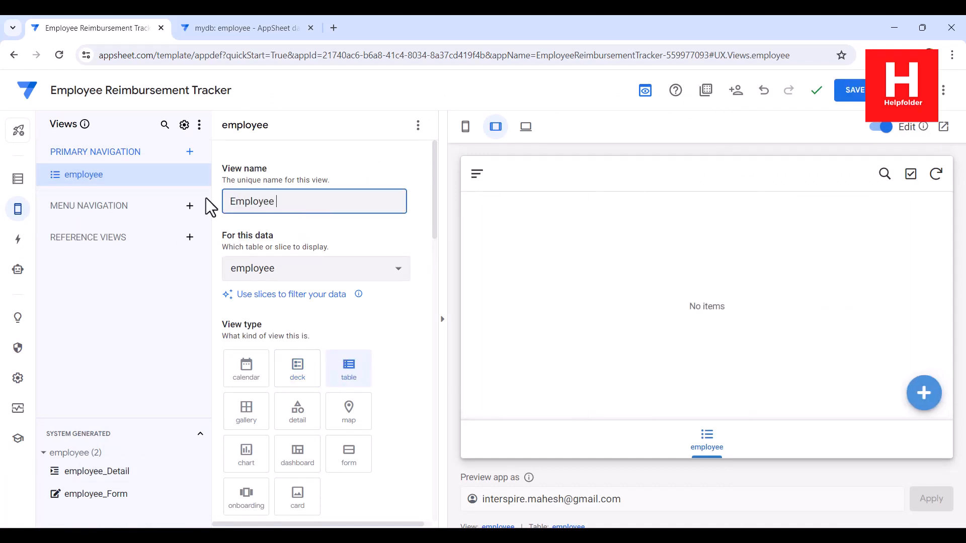
pyautogui.write('ursement lis')
pyautogui.press('BackSpace')
pyautogui.press('BackSpace')
pyautogui.press('BackSpace')
pyautogui.press('BackSpace')
pyautogui.write('s')
# Step: Set the Employee Reimbursements view to sort by Employee ID and group by Category
pyautogui.scroll(-10, 358, 372)
pyautogui.moveTo(436, 318); pyautogui.dragTo(434, 287)
pyautogui.click(294, 352)
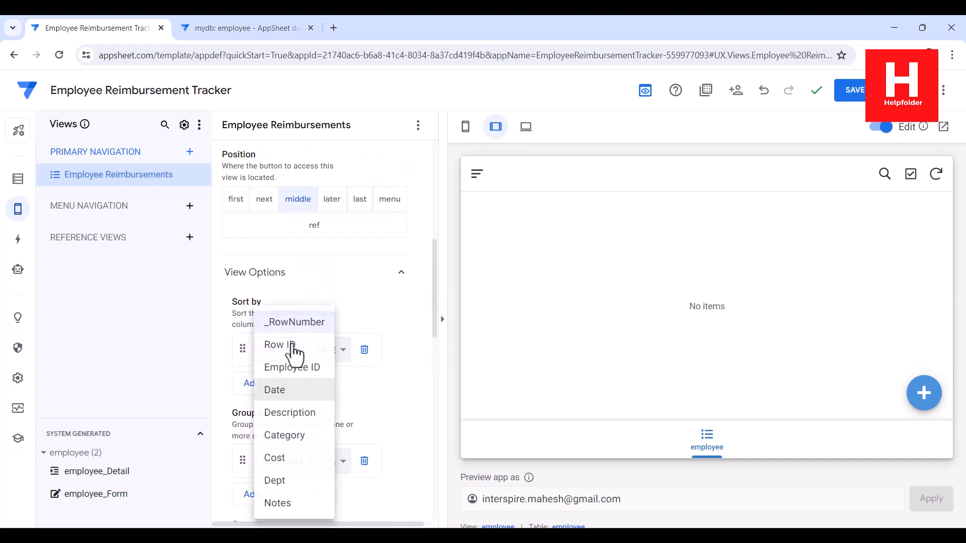
pyautogui.click(297, 368)
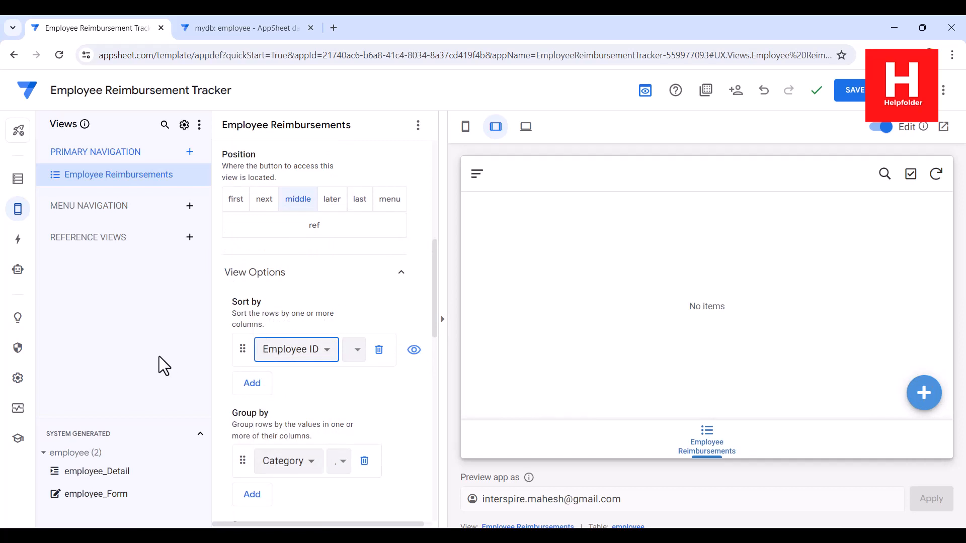
pyautogui.click(294, 466)
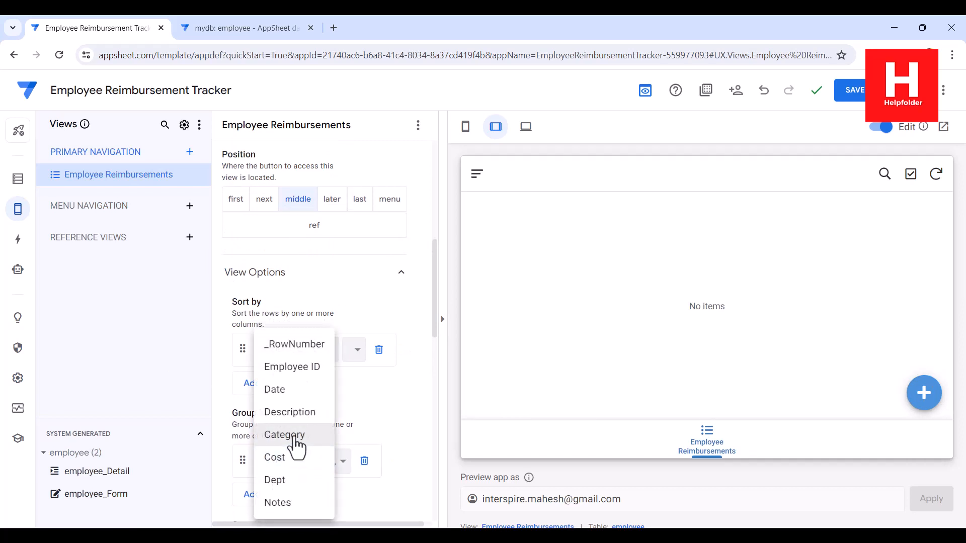
pyautogui.click(296, 436)
# Step: Save the app and open it in the desktop preview
pyautogui.scroll(-1, 407, 417)
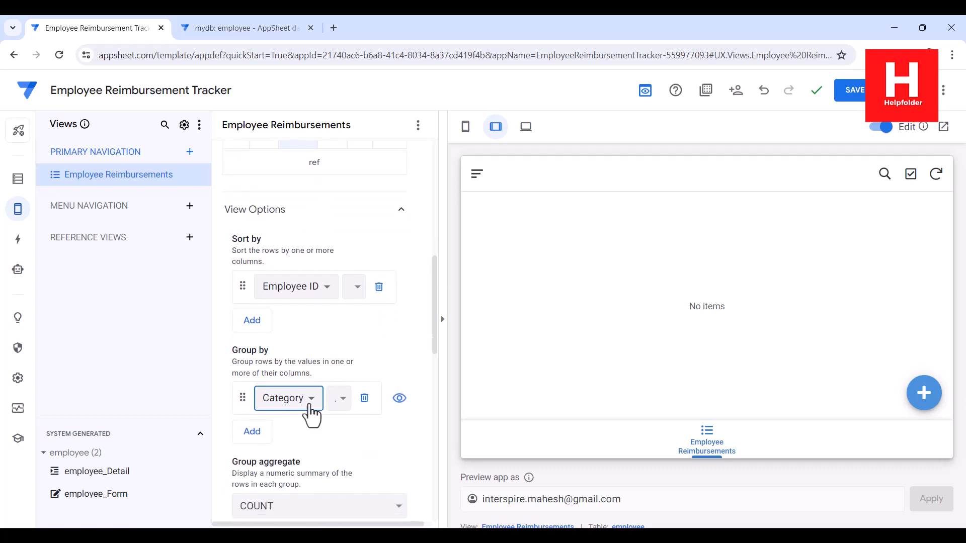
pyautogui.click(850, 91)
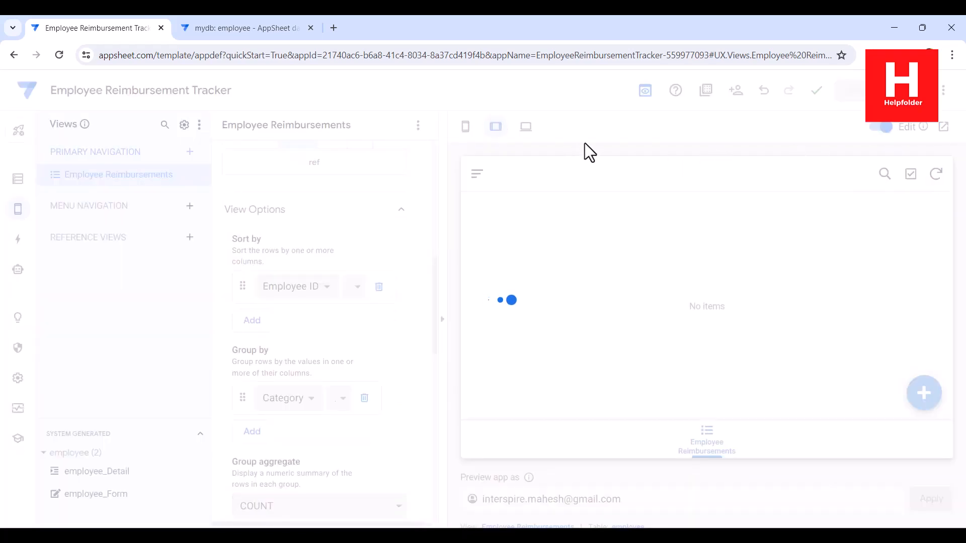
pyautogui.click(526, 129)
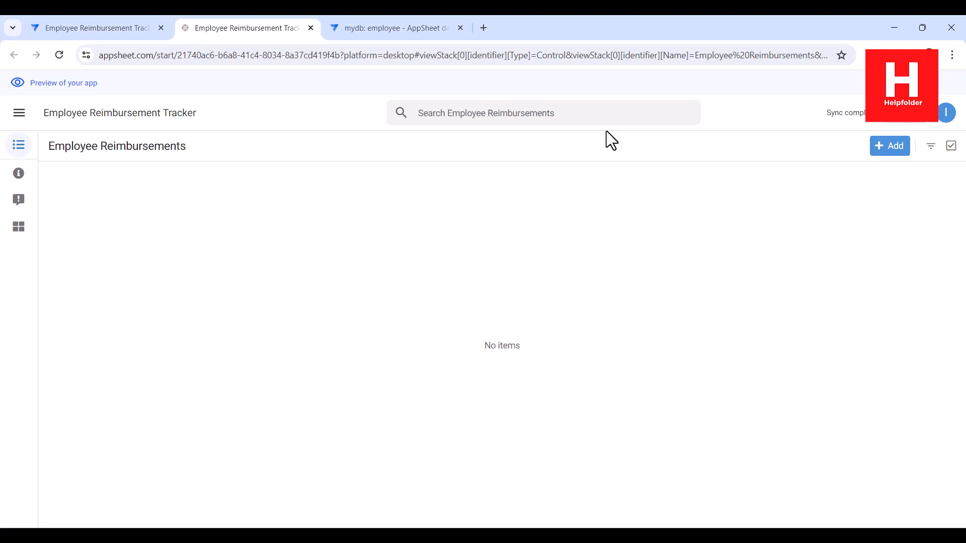
# Step: Add a reimbursement record with the employee's ID, the date 11-12-2023 and the description Personal Issues
pyautogui.click(882, 149)
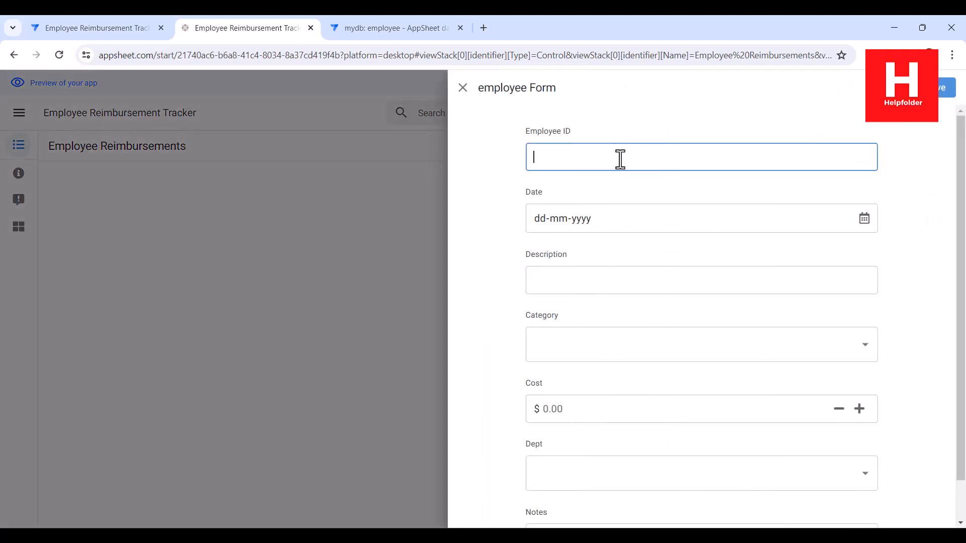
pyautogui.write('1001')
pyautogui.click(863, 219)
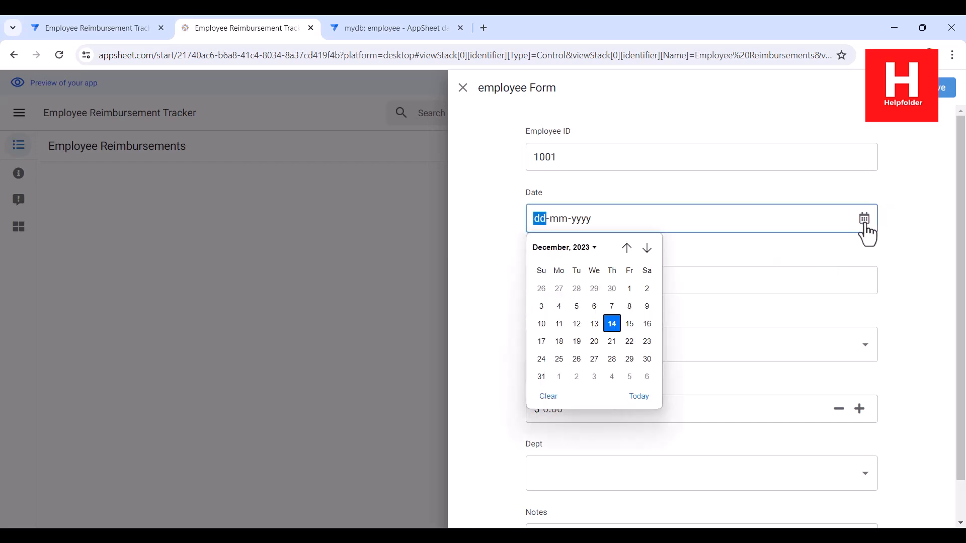
pyautogui.click(545, 326)
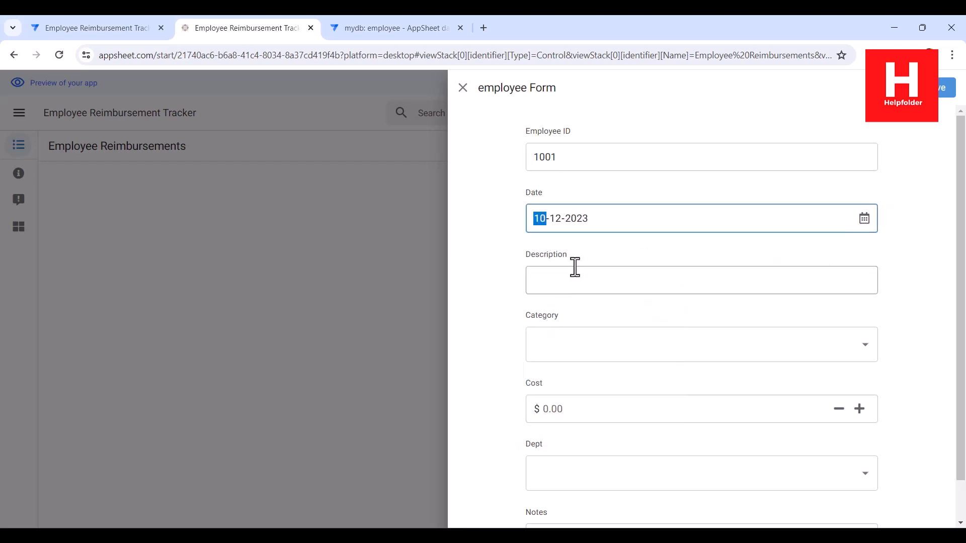
pyautogui.click(864, 218)
pyautogui.click(562, 324)
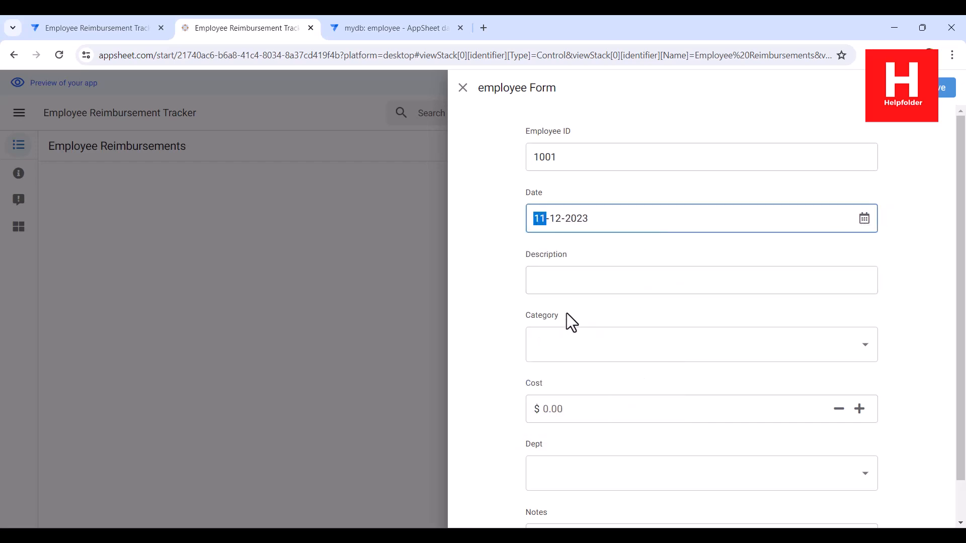
pyautogui.click(555, 277)
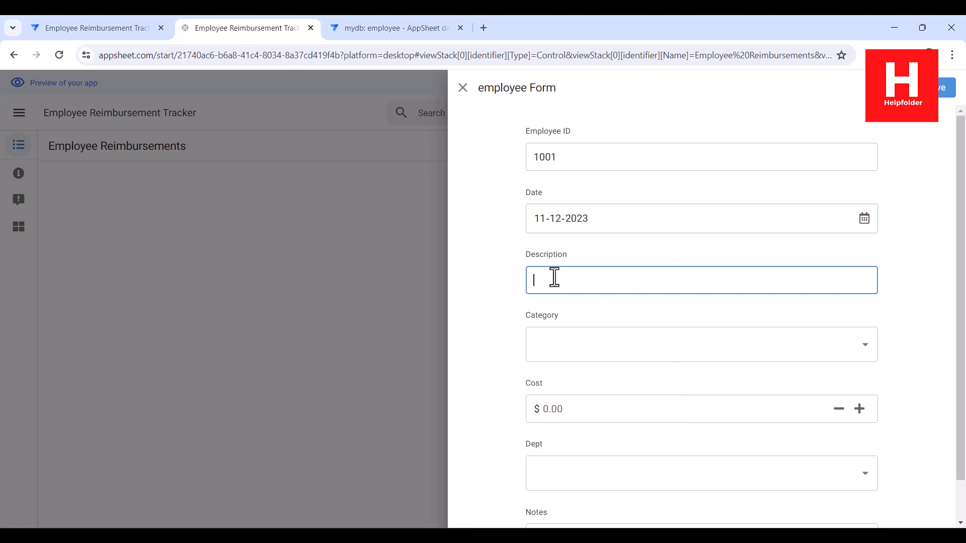
pyautogui.write('Personal Issues')
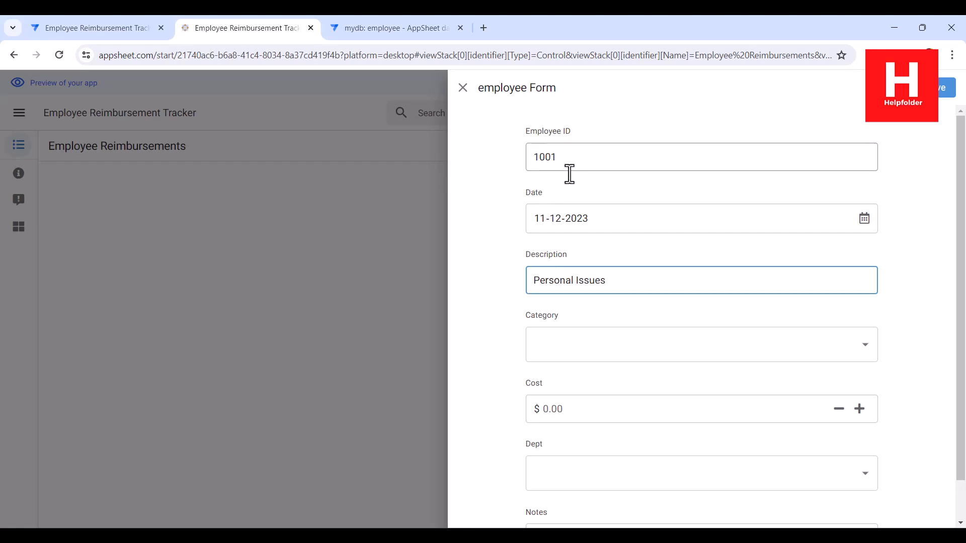
# Step: Set the record's category to Personal and its cost to $100
pyautogui.click(558, 344)
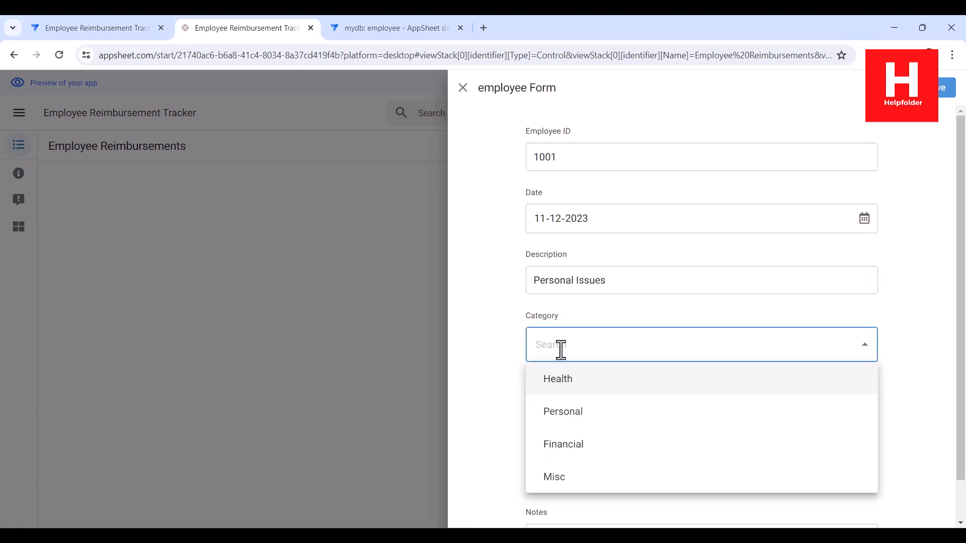
pyautogui.click(561, 411)
pyautogui.scroll(-1, 508, 365)
pyautogui.click(582, 367)
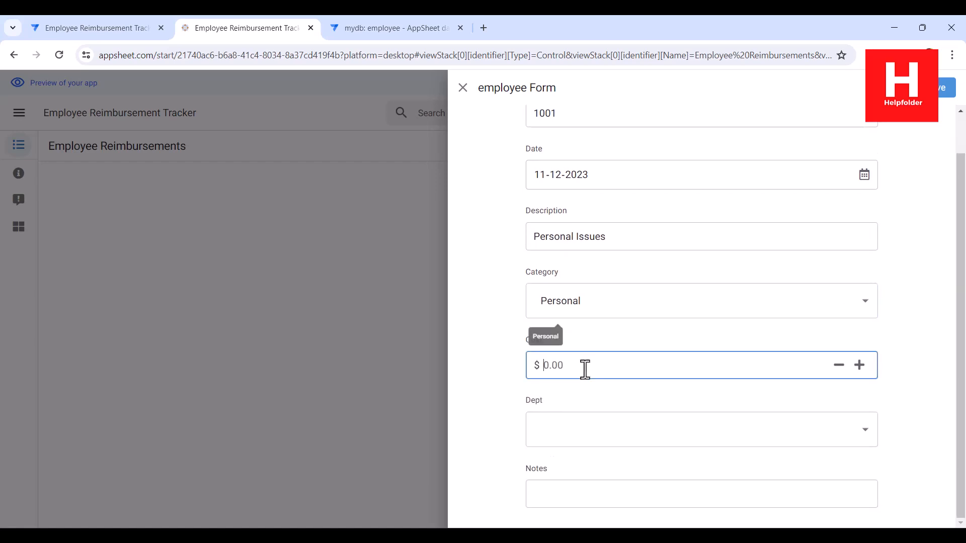
pyautogui.write('1')
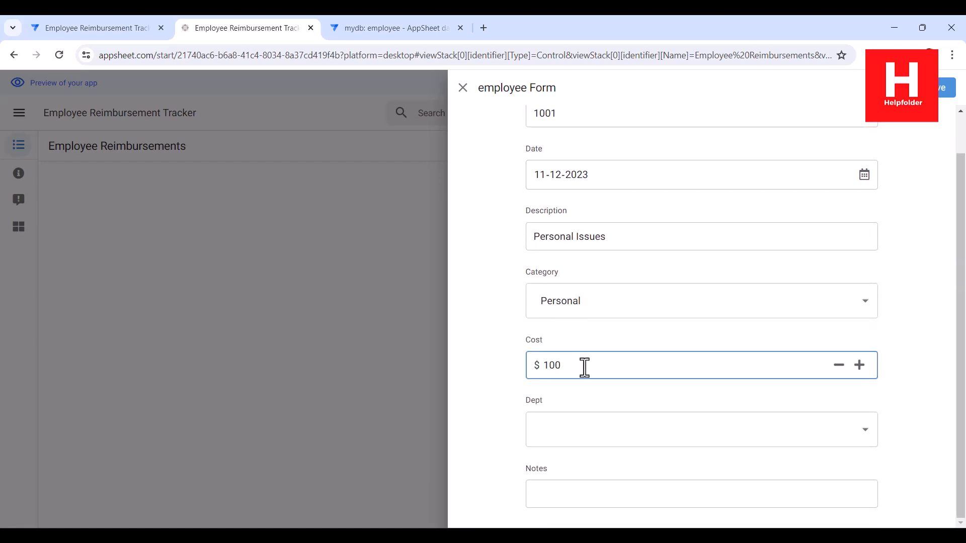
pyautogui.write('00')
# Step: Assign the record to Dept 2, enter the note Personal problems and save it
pyautogui.click(582, 433)
pyautogui.click(558, 345)
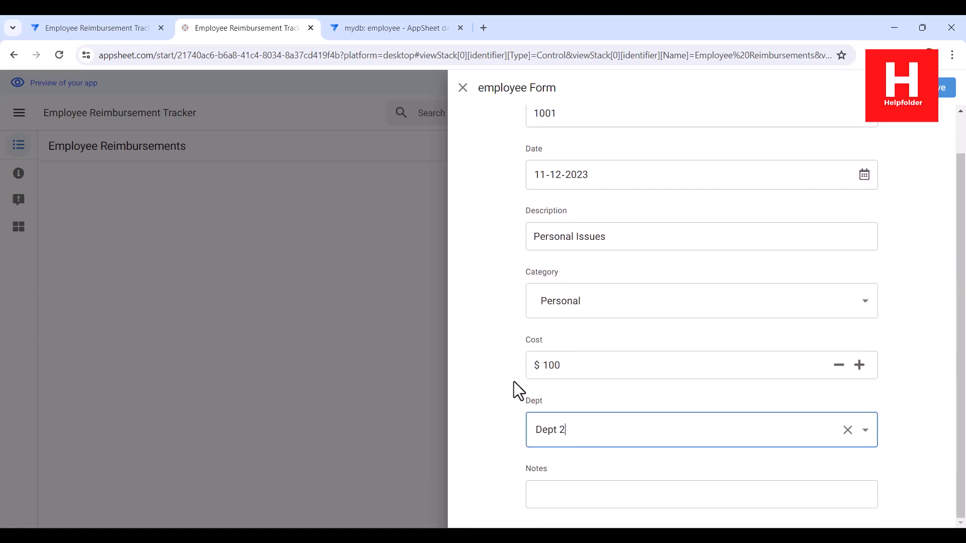
pyautogui.click(558, 490)
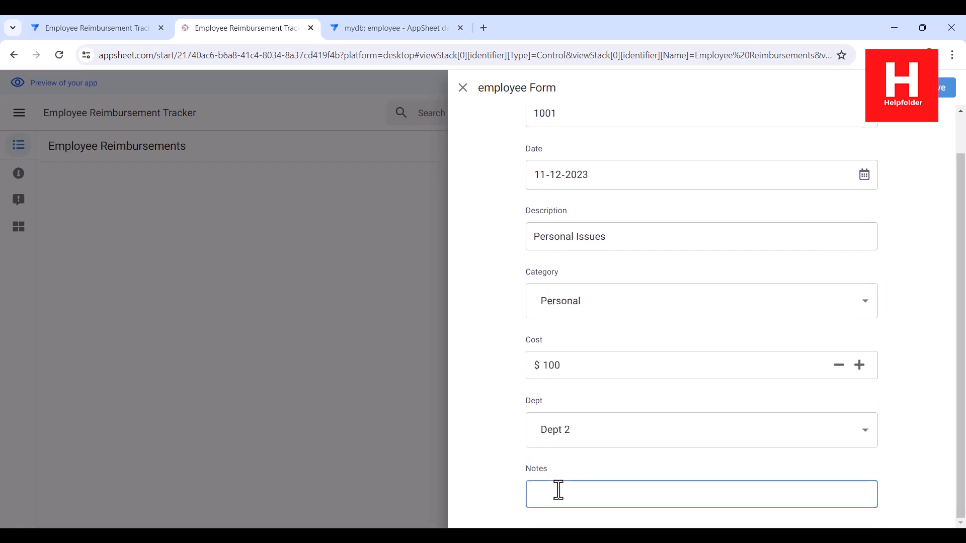
pyautogui.write('Personal problems')
pyautogui.click(945, 88)
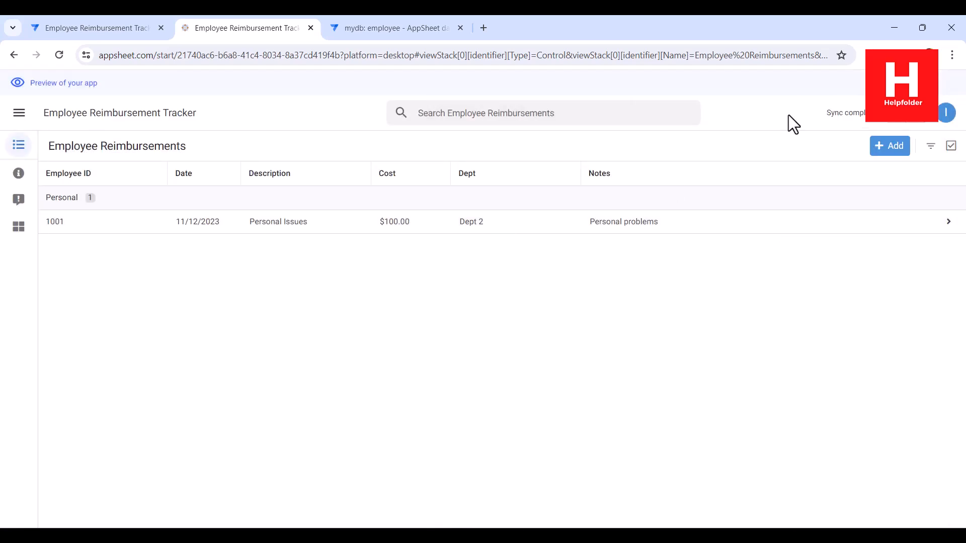
# Step: Start a second reimbursement record with the employee's ID and the date 12-12-2023
pyautogui.click(886, 150)
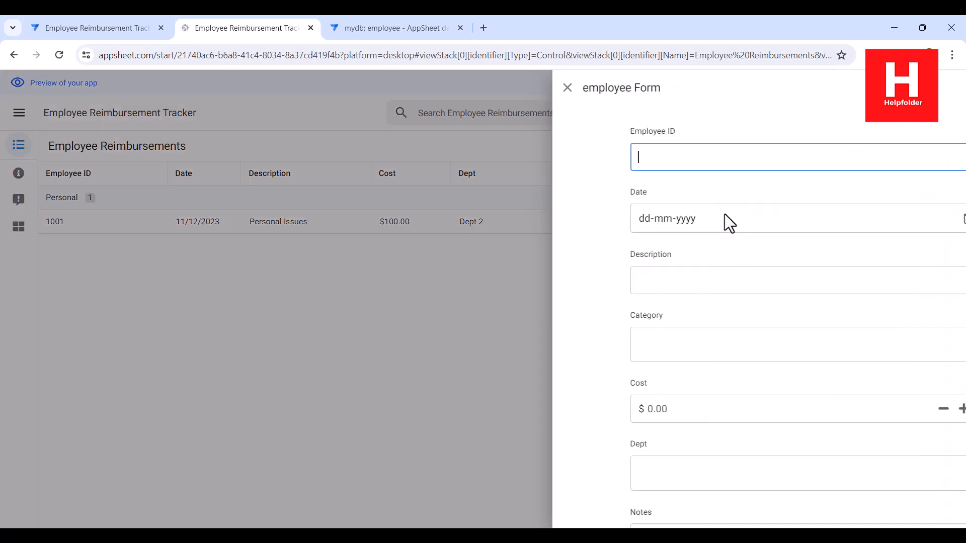
pyautogui.write('100')
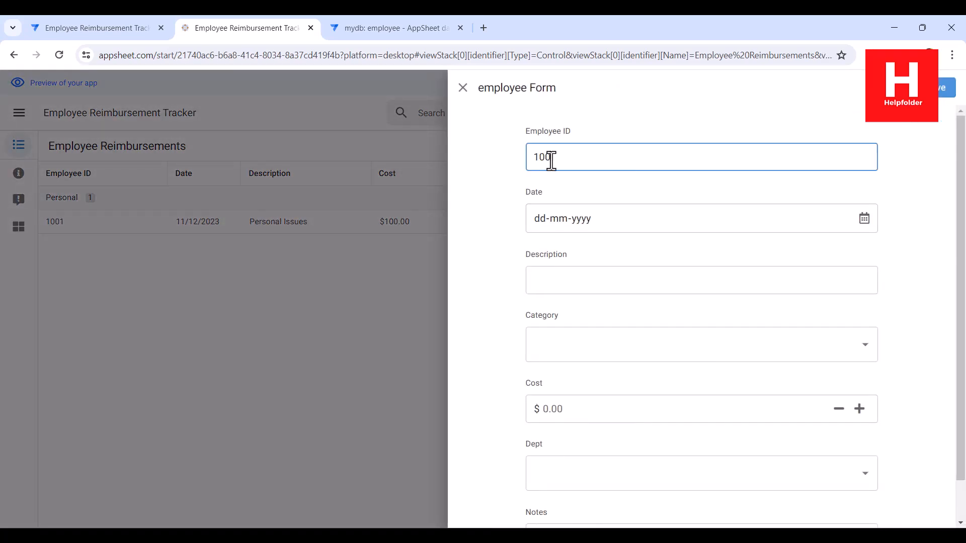
pyautogui.write('2')
pyautogui.click(863, 219)
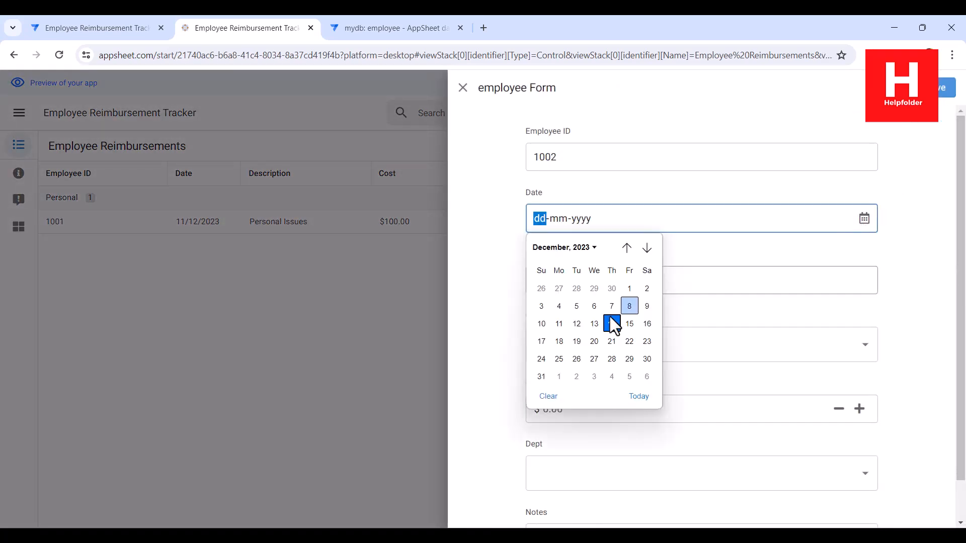
pyautogui.click(582, 326)
# Step: Choose the Health category for the second record and enter the description Medical OPD Charges
pyautogui.click(563, 281)
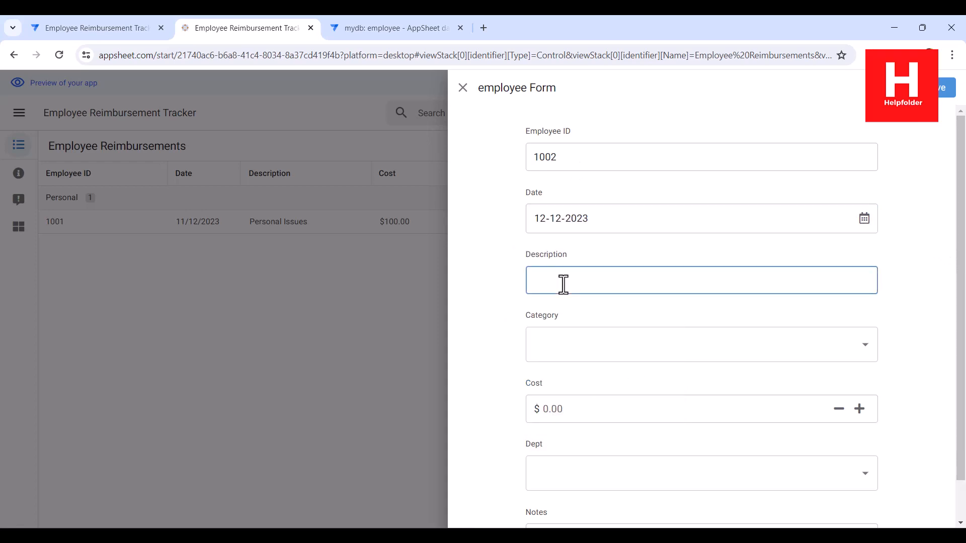
pyautogui.click(554, 336)
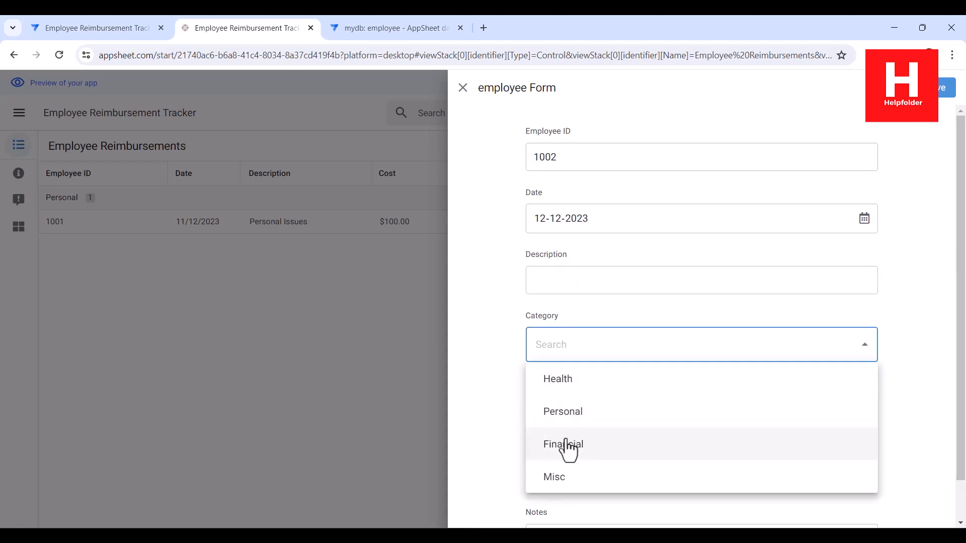
pyautogui.click(567, 390)
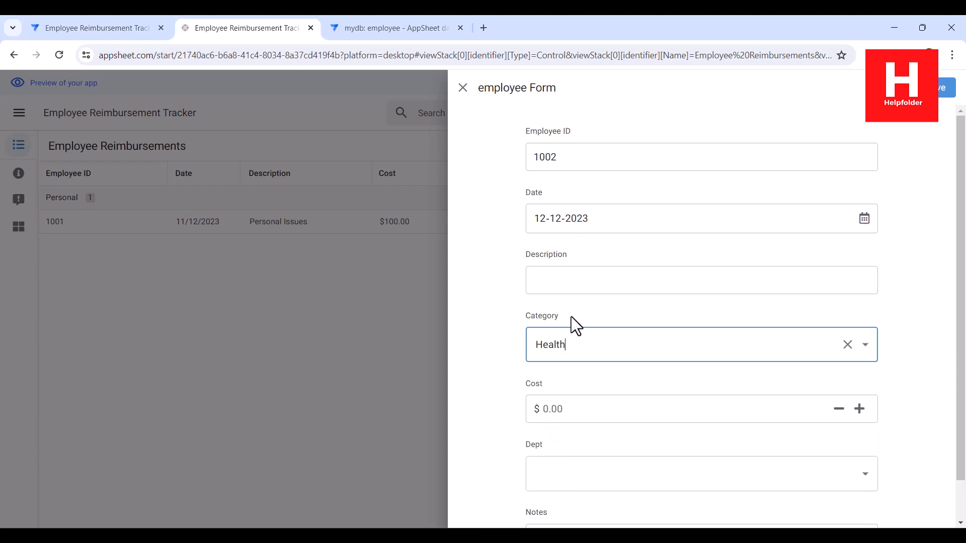
pyautogui.click(557, 282)
pyautogui.write('Medical')
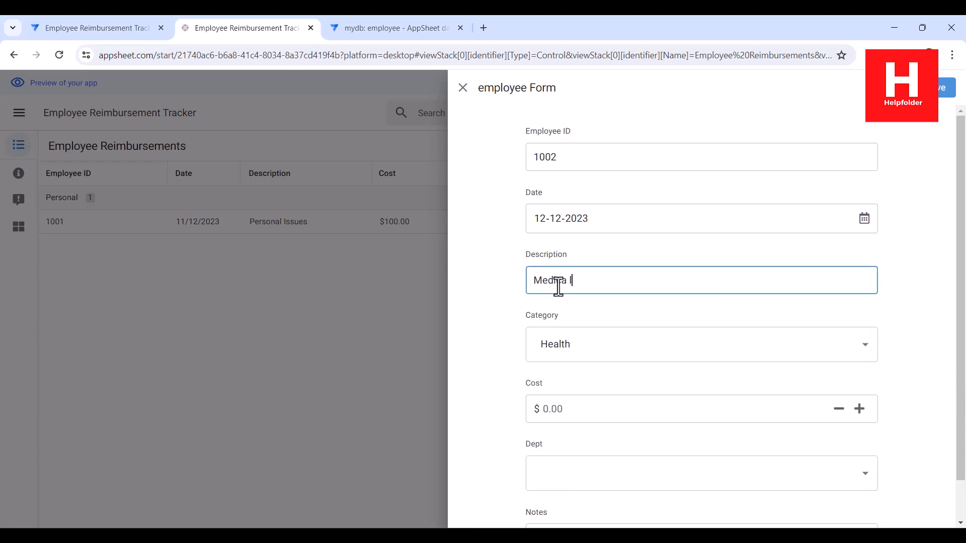
pyautogui.write(' OPD Charges')
# Step: Set the second record's cost to $150 and department to Dept 3, and save it without notes
pyautogui.click(566, 408)
pyautogui.write('150')
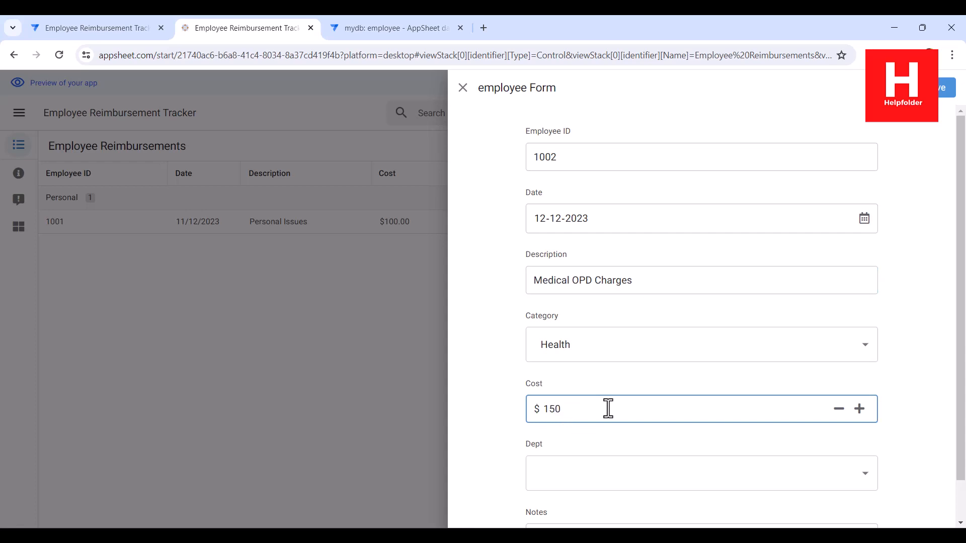
pyautogui.click(599, 473)
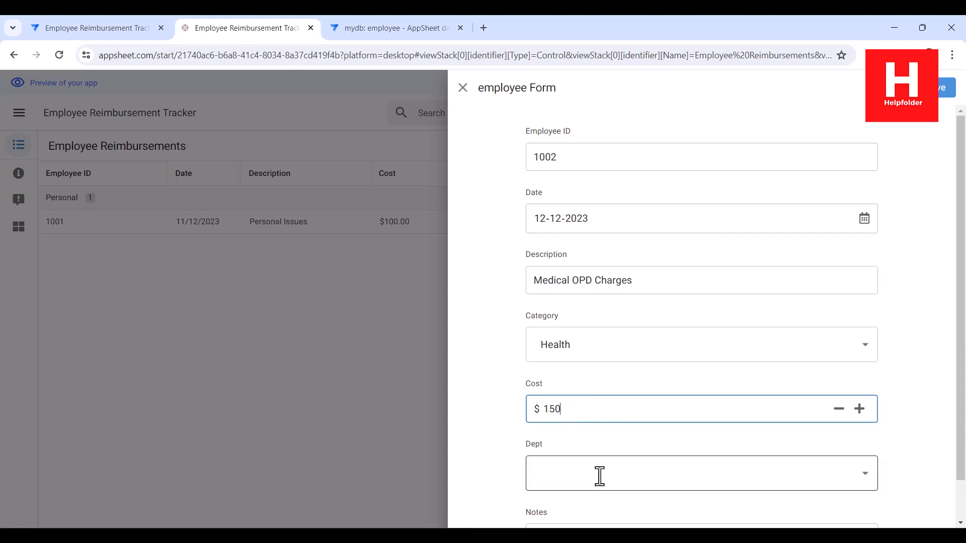
pyautogui.click(572, 406)
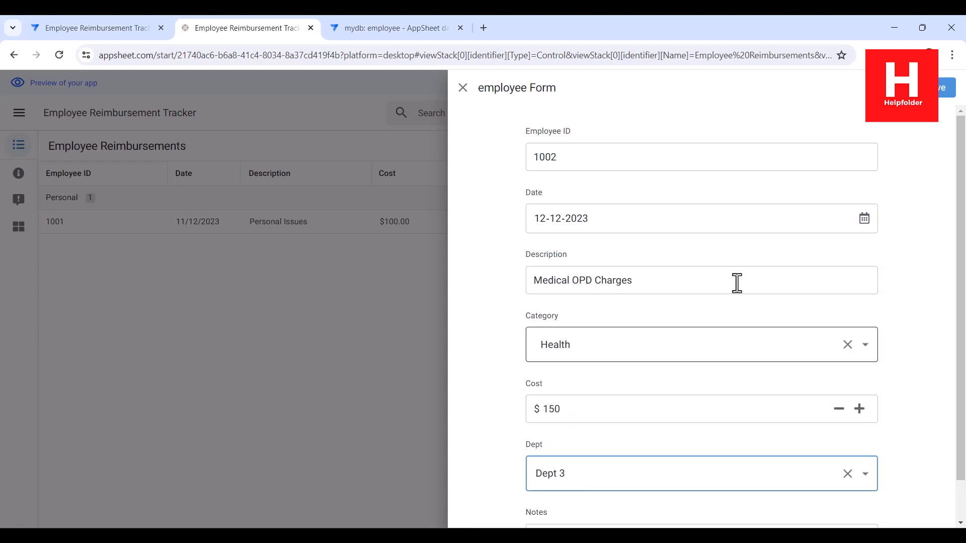
pyautogui.click(946, 87)
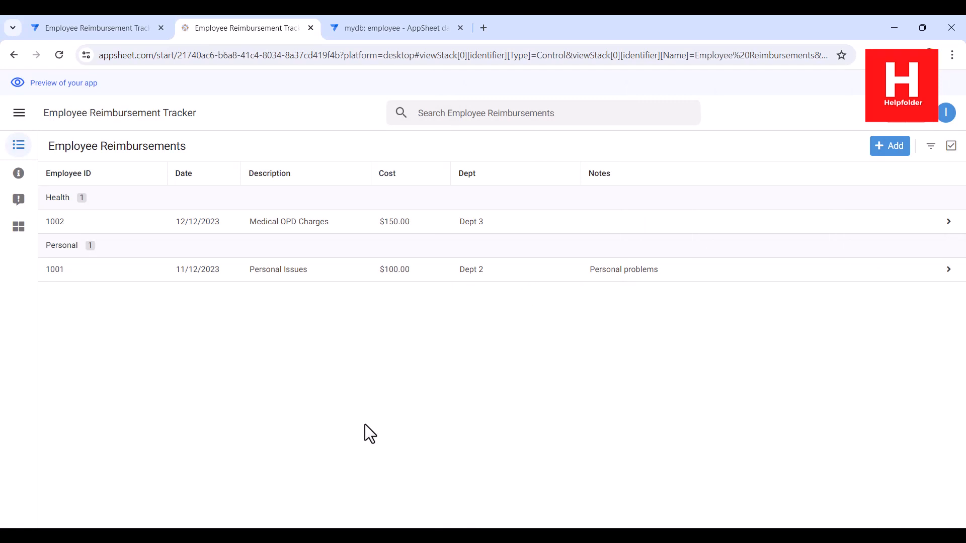